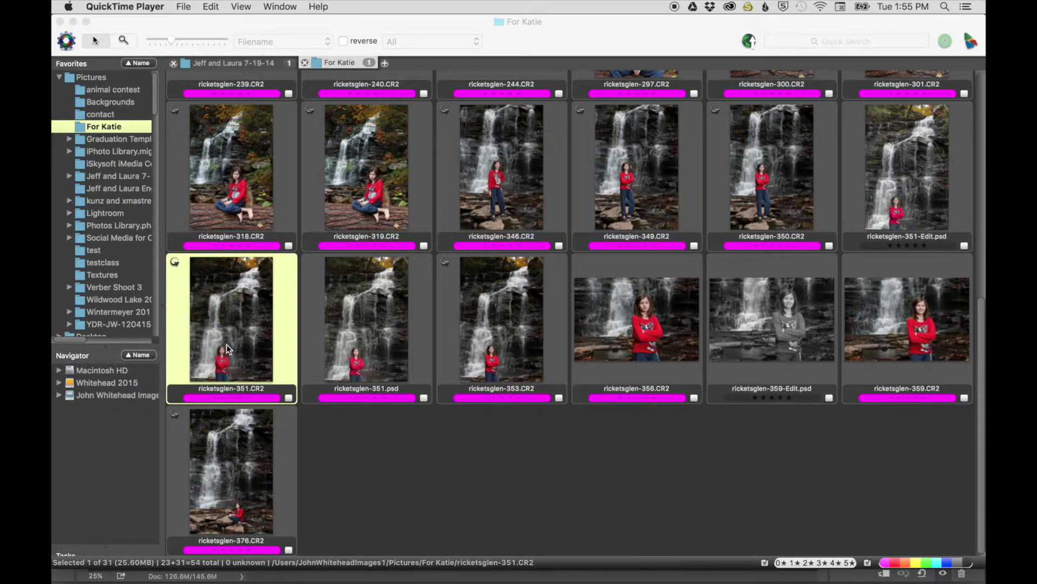
# - Bring Photo Mechanic to the front with ricketsglen-351.CR2 selected in the For Katie folder
pyautogui.click(500, 31)
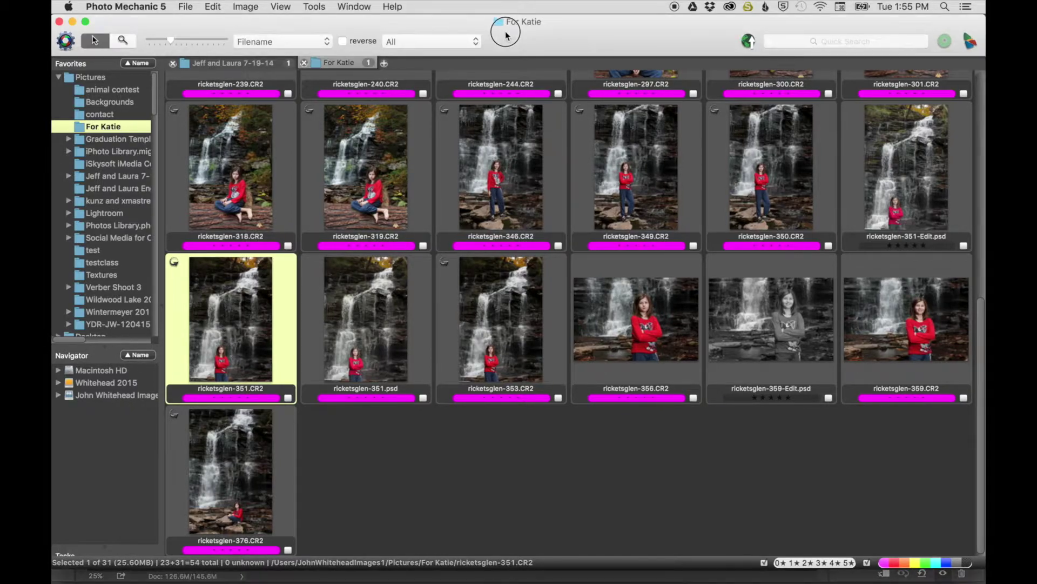
# - Open ricketsglen-351.CR2 through Camera Raw as a new image and close the old version without saving
pyautogui.press('super+e')
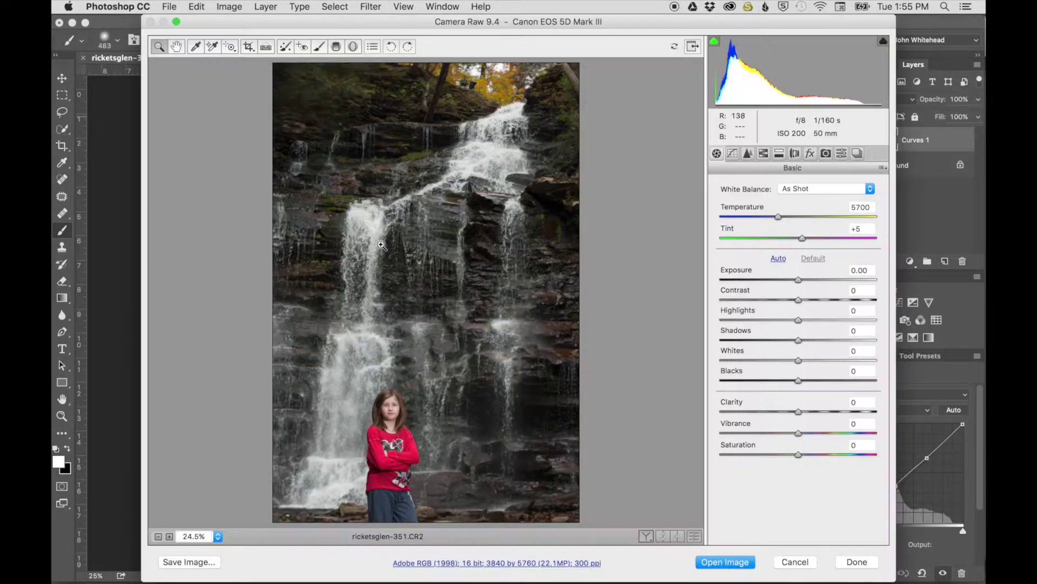
pyautogui.click(726, 561)
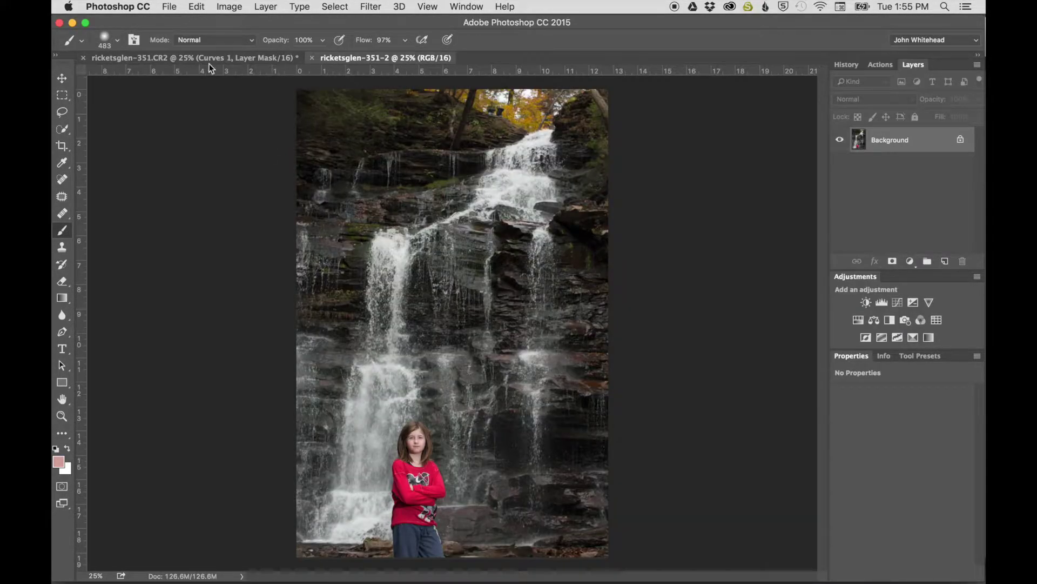
pyautogui.click(84, 58)
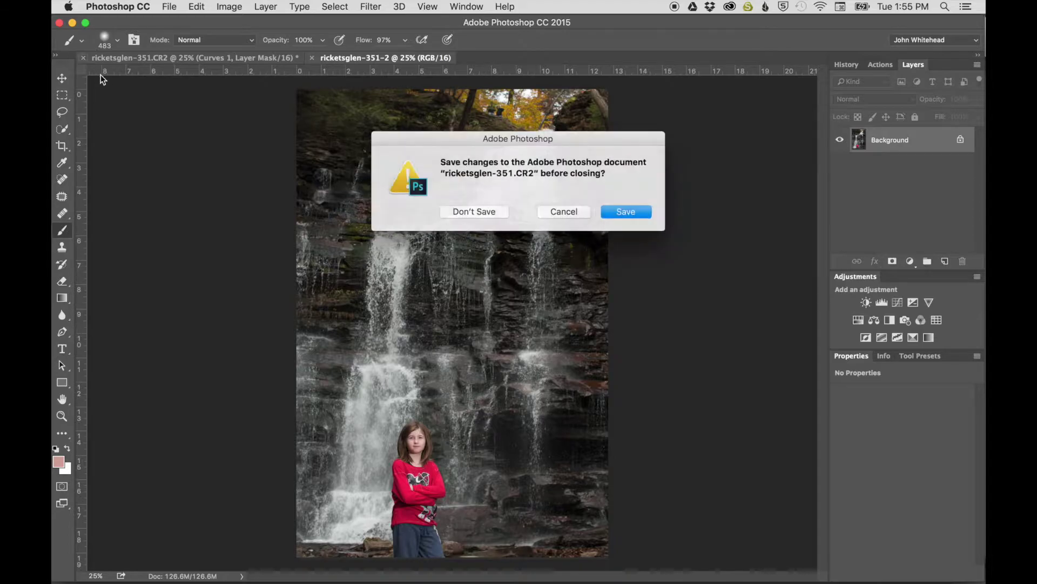
pyautogui.click(466, 217)
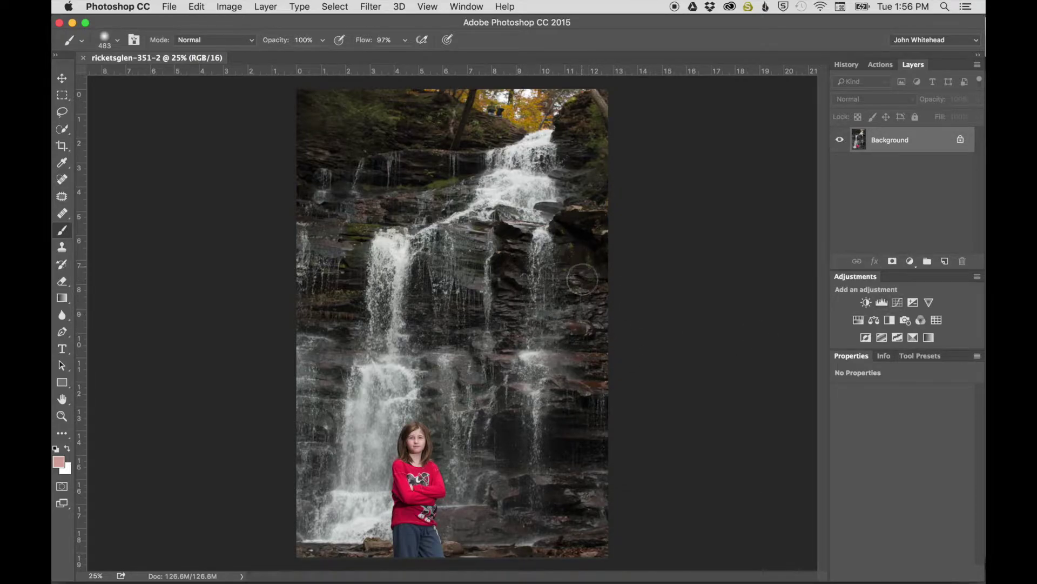
# - Add a Curves layer with points near 88→103 and 179→184 to lift the shadows
pyautogui.click(893, 304)
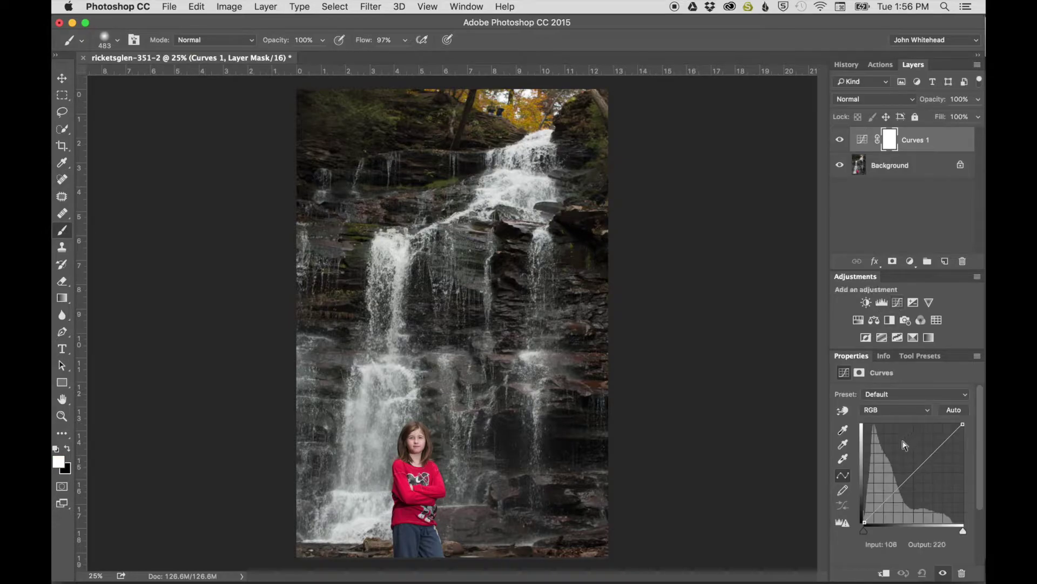
pyautogui.click(903, 481)
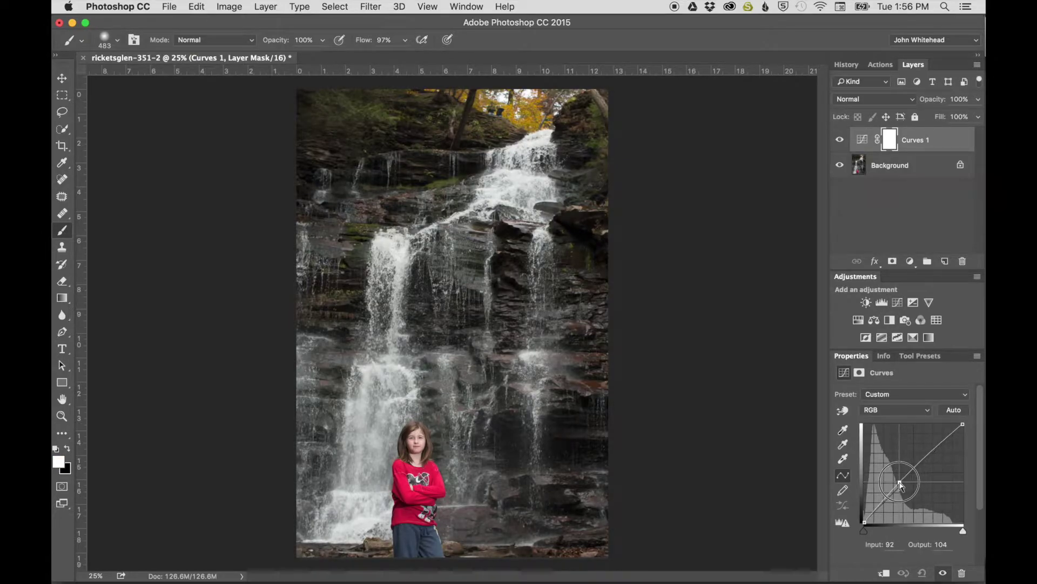
pyautogui.moveTo(903, 481); pyautogui.dragTo(899, 481)
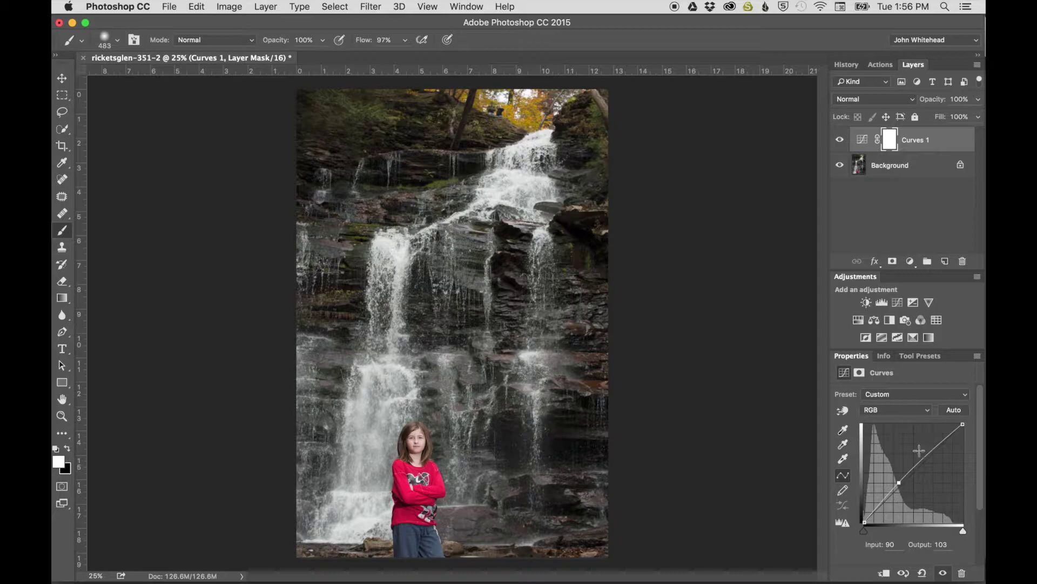
pyautogui.moveTo(899, 480); pyautogui.dragTo(894, 477)
pyautogui.click(933, 450)
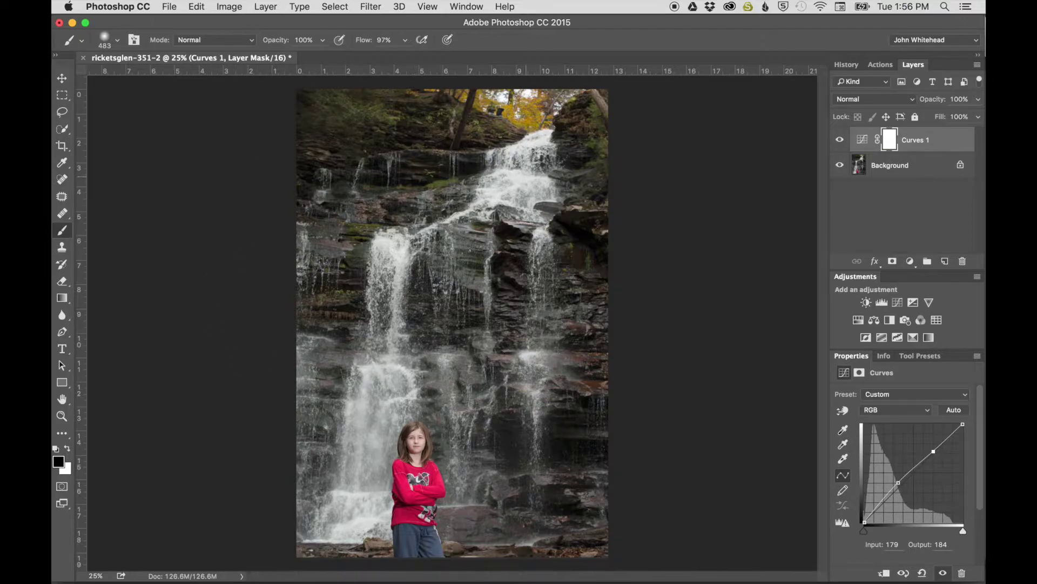
# - Paint black on the Curves 1 mask over the waterfalls and a patch of rocks
pyautogui.click(524, 183)
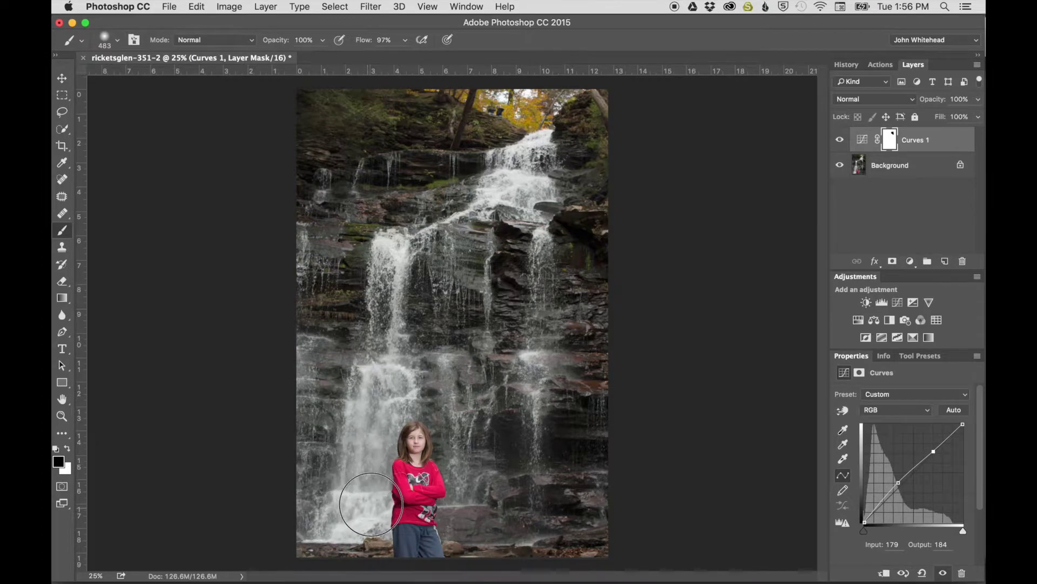
pyautogui.moveTo(297, 348)
pyautogui.mouseDown()
pyautogui.moveTo(353, 348)
pyautogui.moveTo(310, 459)
pyautogui.mouseUp()
pyautogui.click(541, 360)
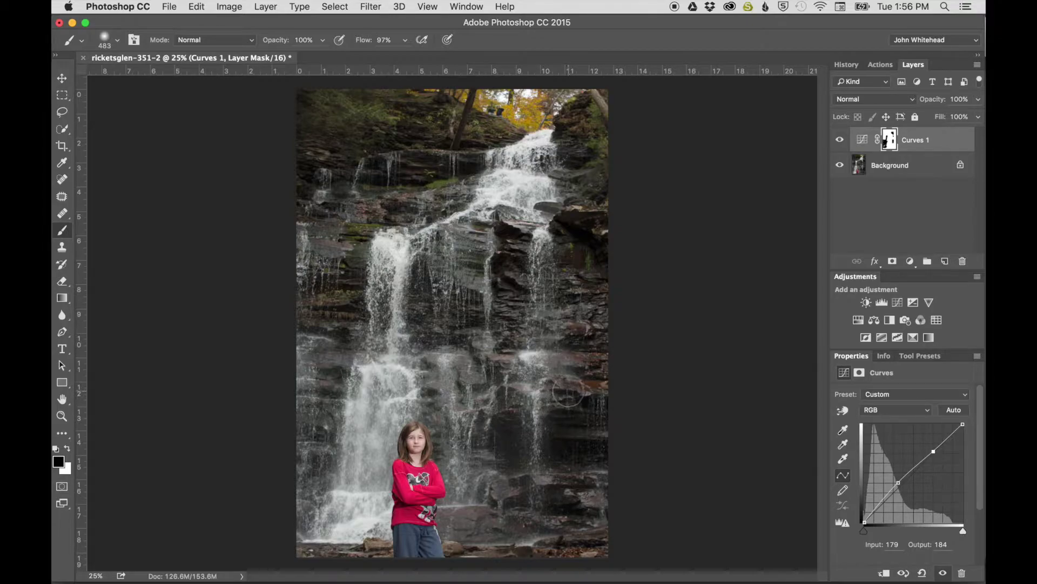
# - View the Curves 1 mask on its own, then delete the Curves 1 layer
pyautogui.keyDown('alt'); pyautogui.click(891, 142); pyautogui.keyUp('alt')
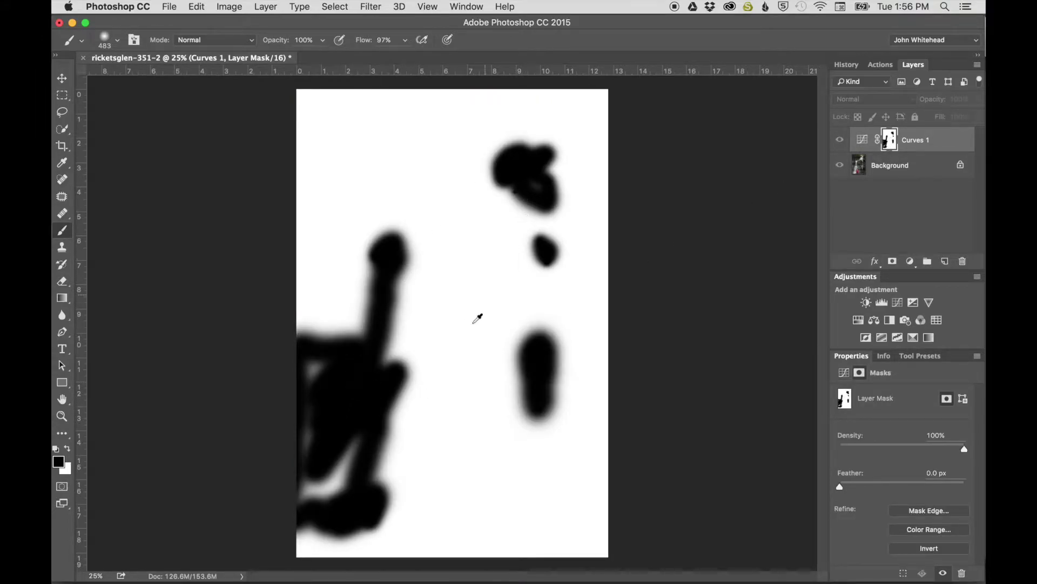
pyautogui.keyDown('alt'); pyautogui.click(890, 142); pyautogui.keyUp('alt')
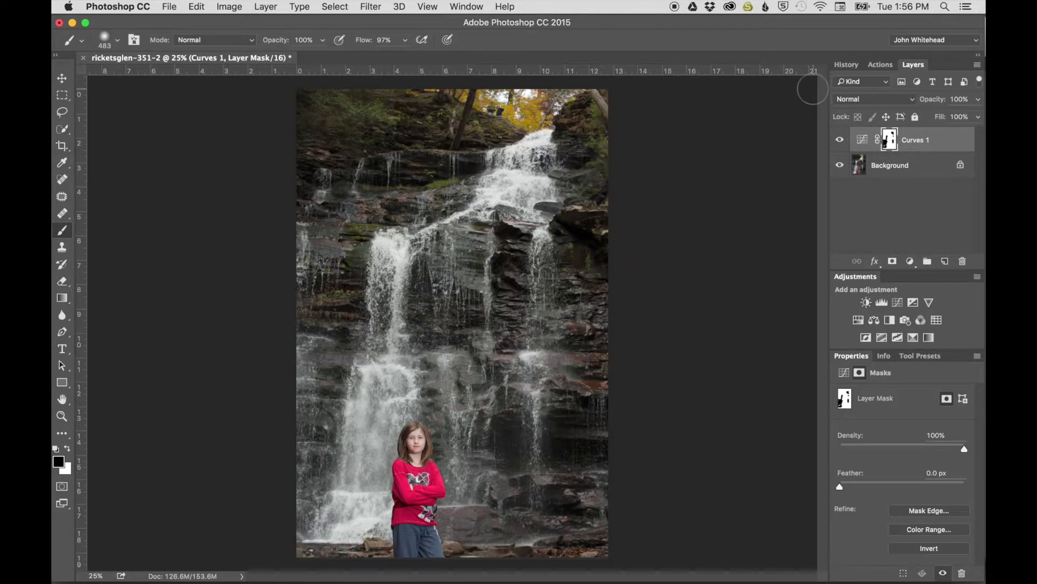
pyautogui.press('BackSpace')
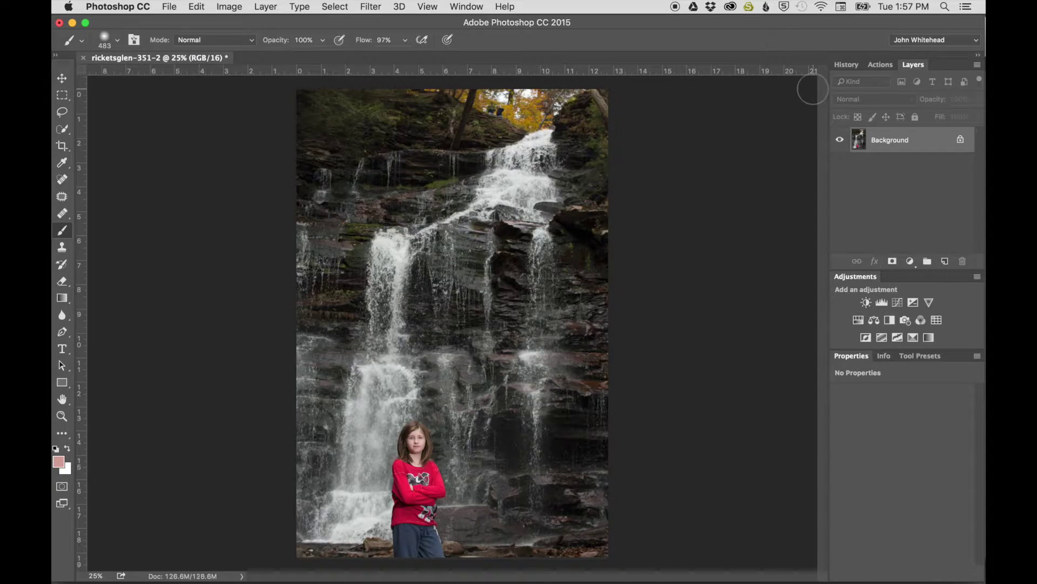
# - Undo the deletion and fill the Curves 1 mask with White
pyautogui.hotkey('ctrl', 'z')
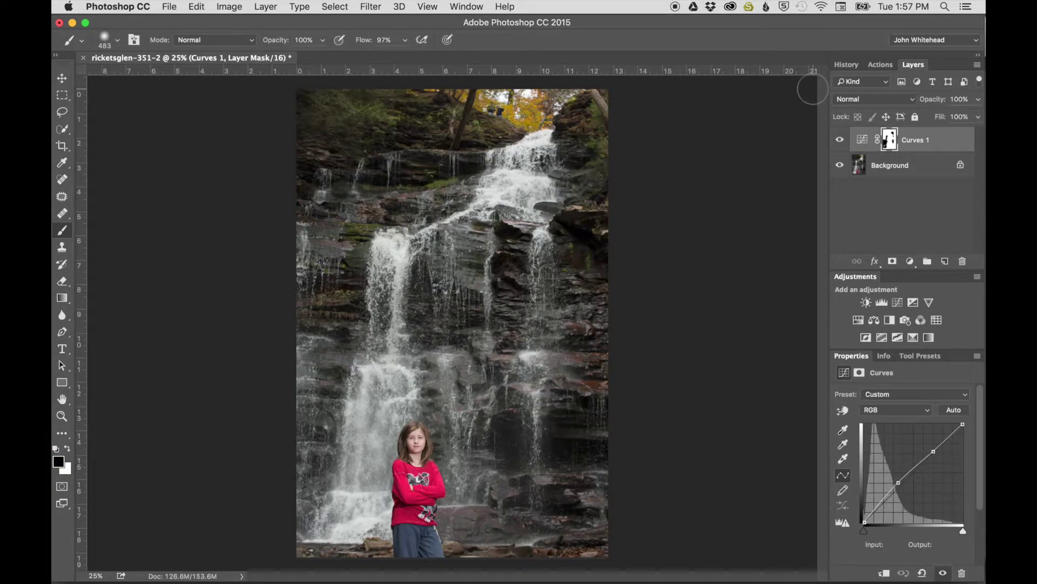
pyautogui.click(196, 6)
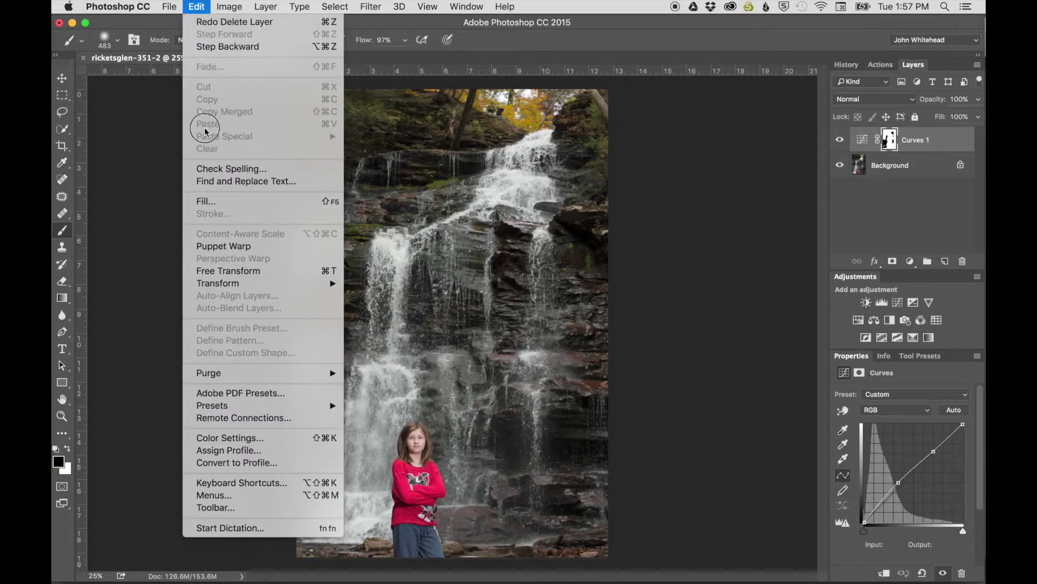
pyautogui.click(209, 202)
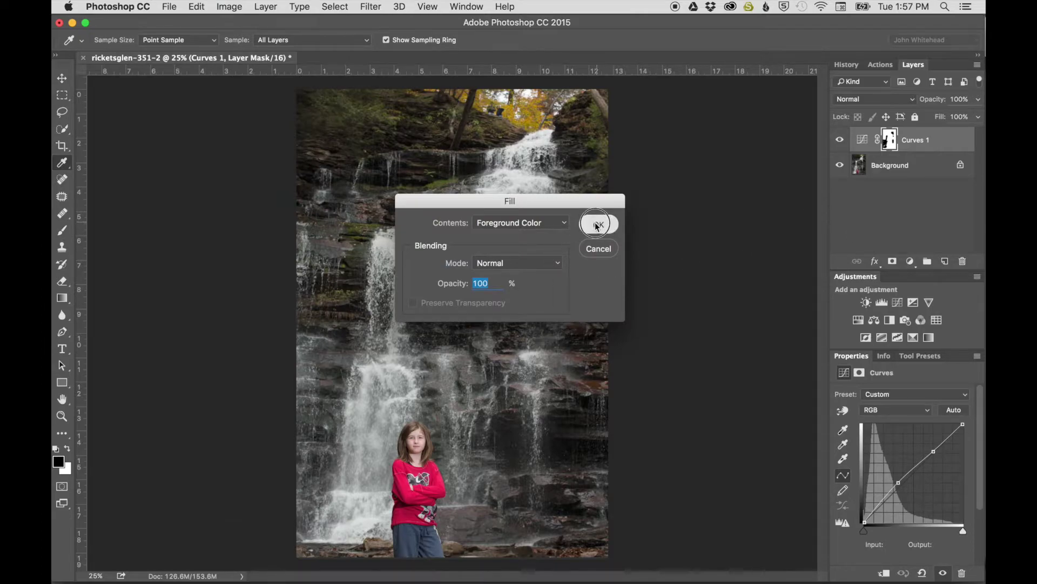
pyautogui.click(537, 223)
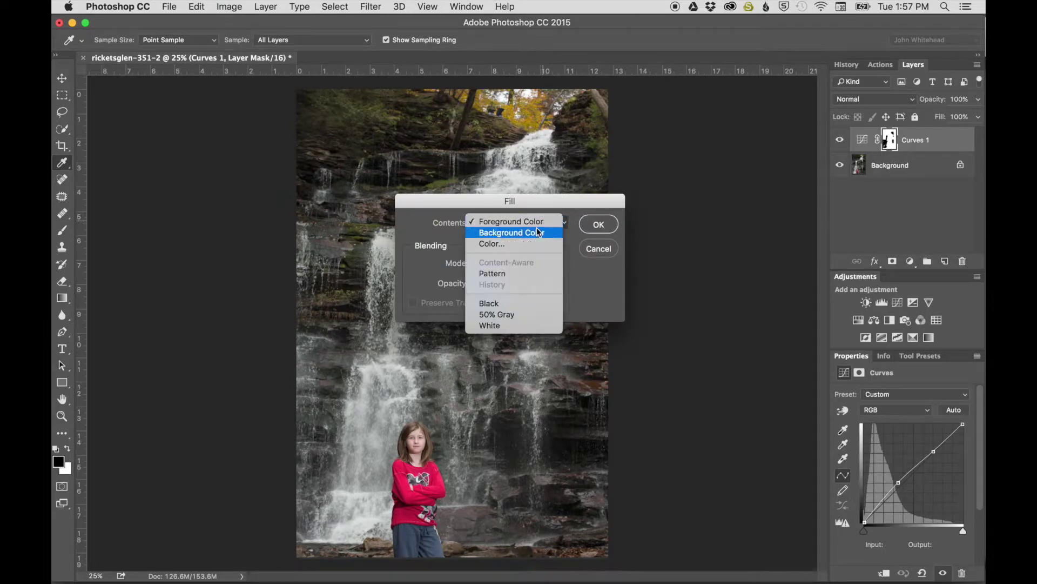
pyautogui.click(489, 325)
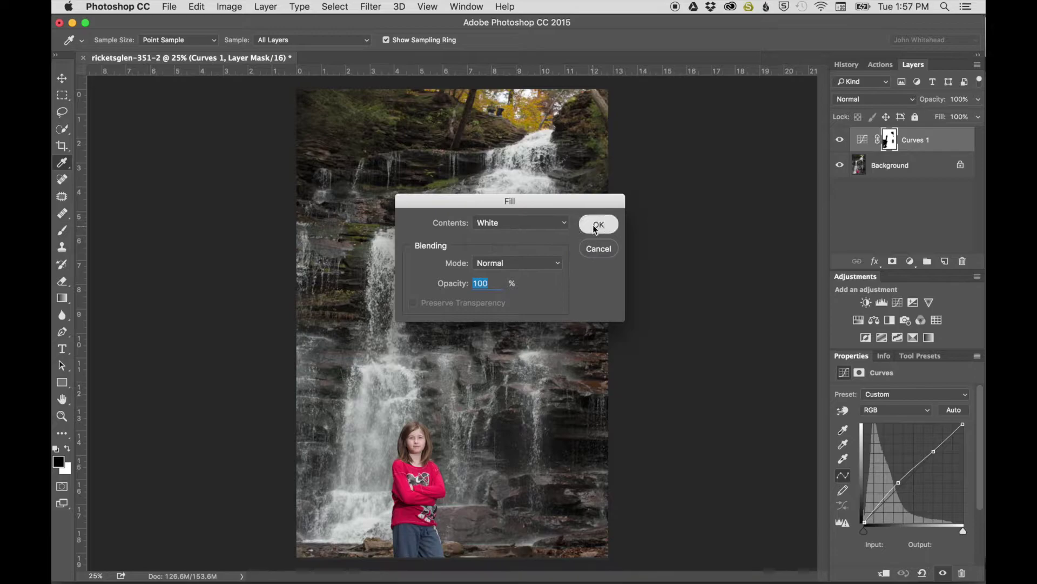
pyautogui.click(598, 224)
pyautogui.press('b')
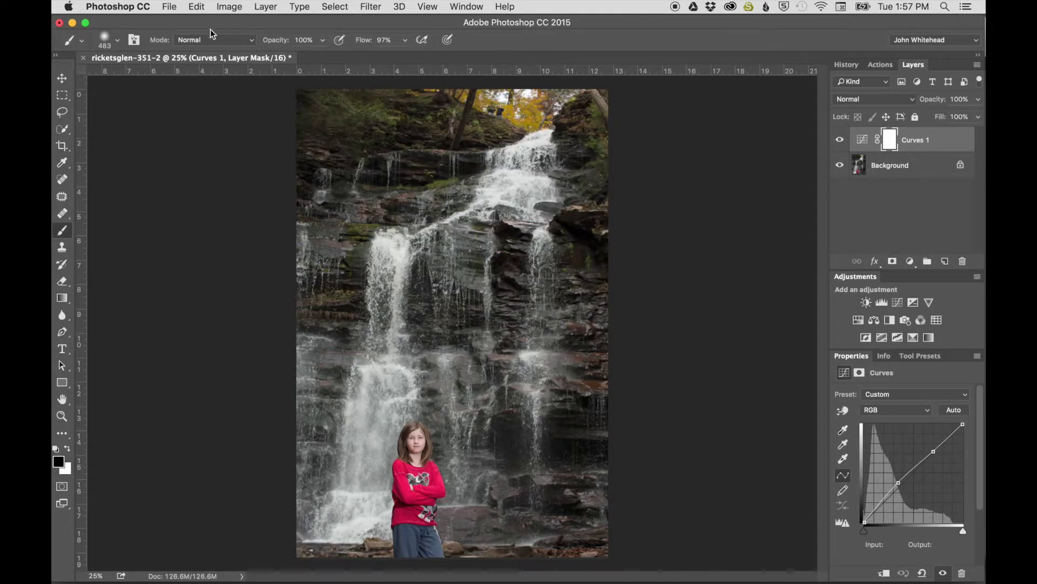
# - Apply Image into the Curves 1 mask: Background source, Multiply blending, Invert ticked
pyautogui.click(227, 8)
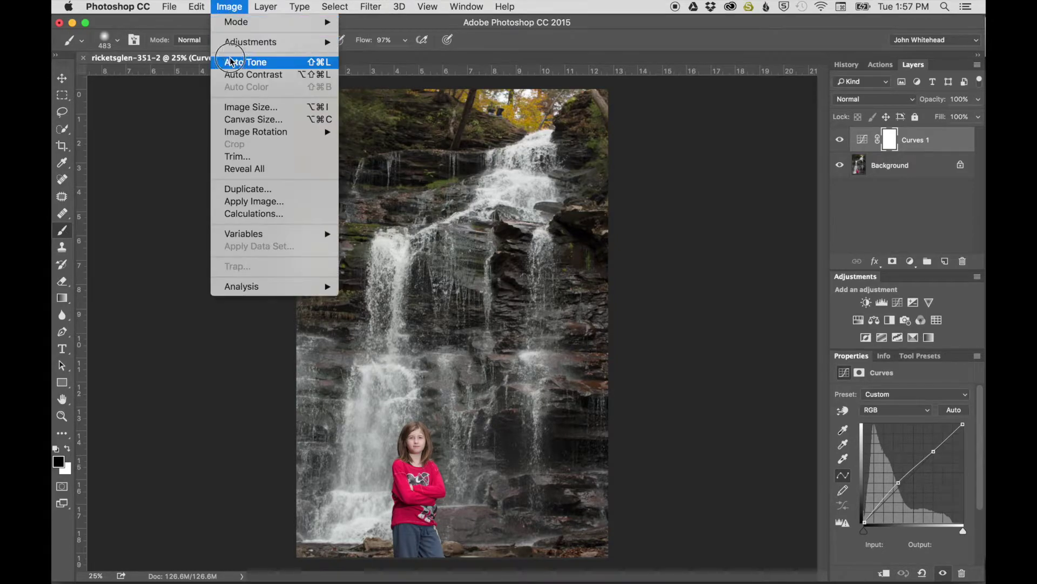
pyautogui.click(243, 202)
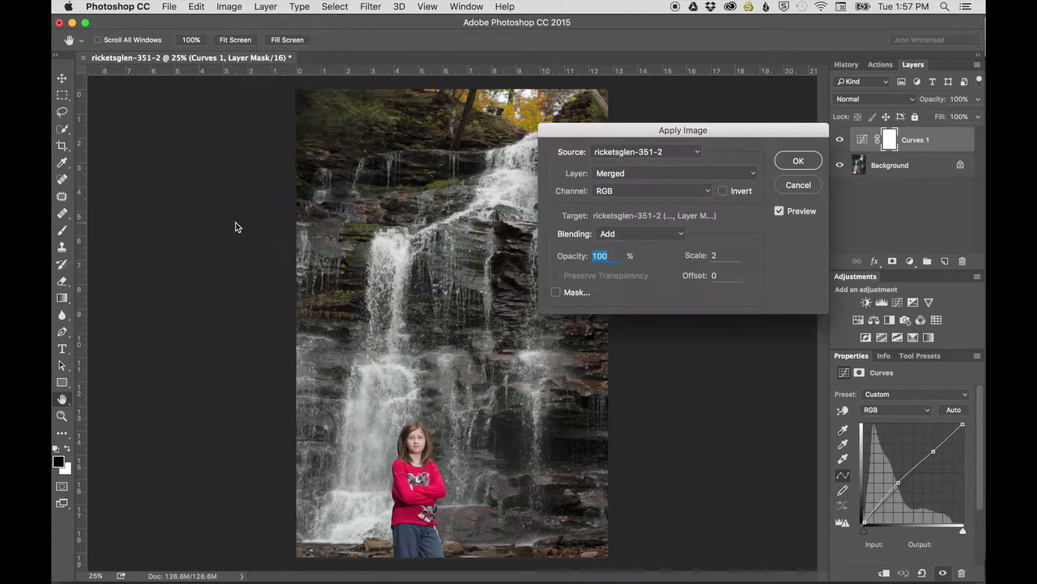
pyautogui.click(647, 172)
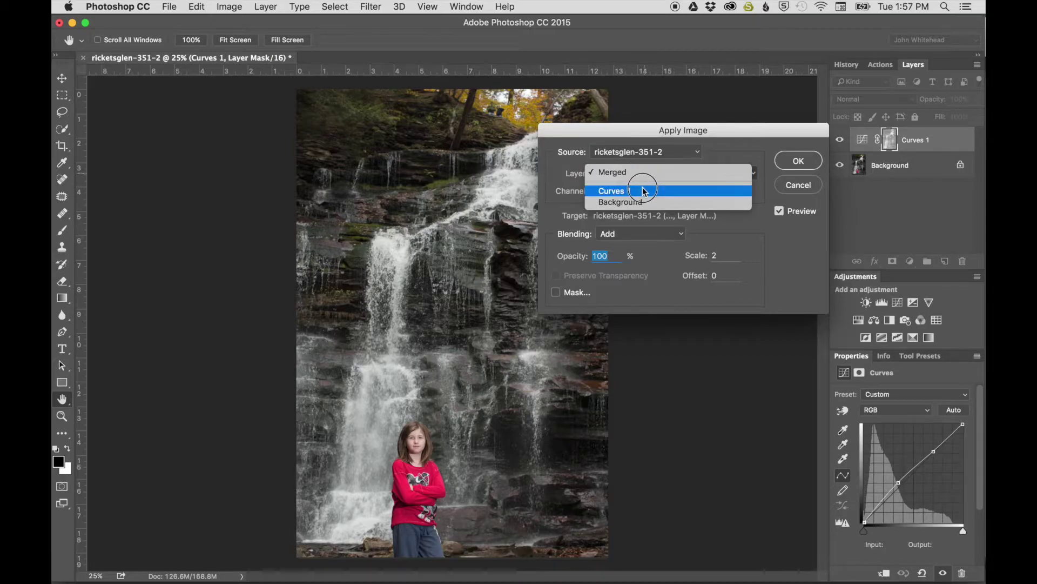
pyautogui.click(630, 202)
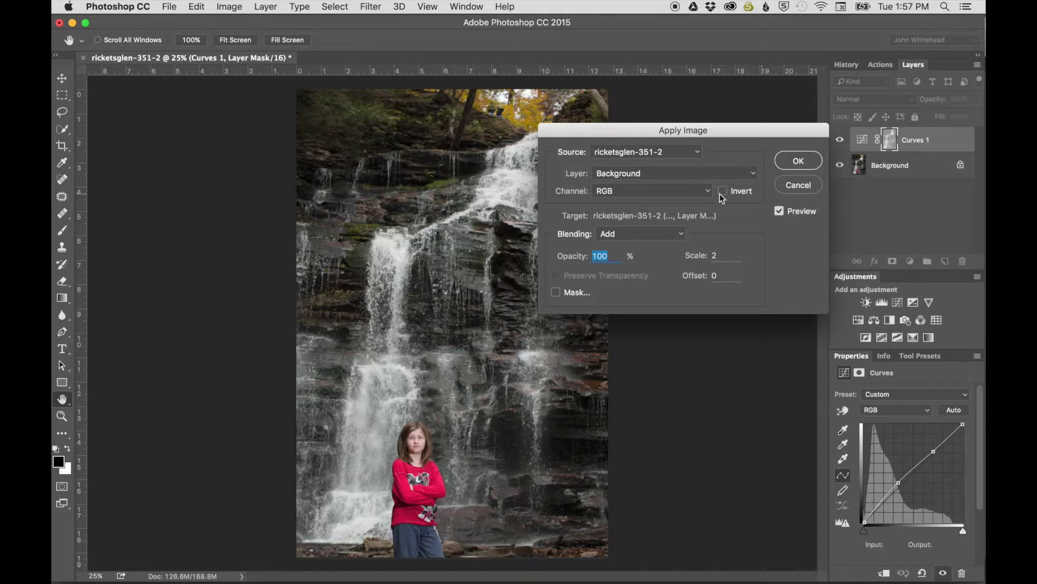
pyautogui.click(650, 237)
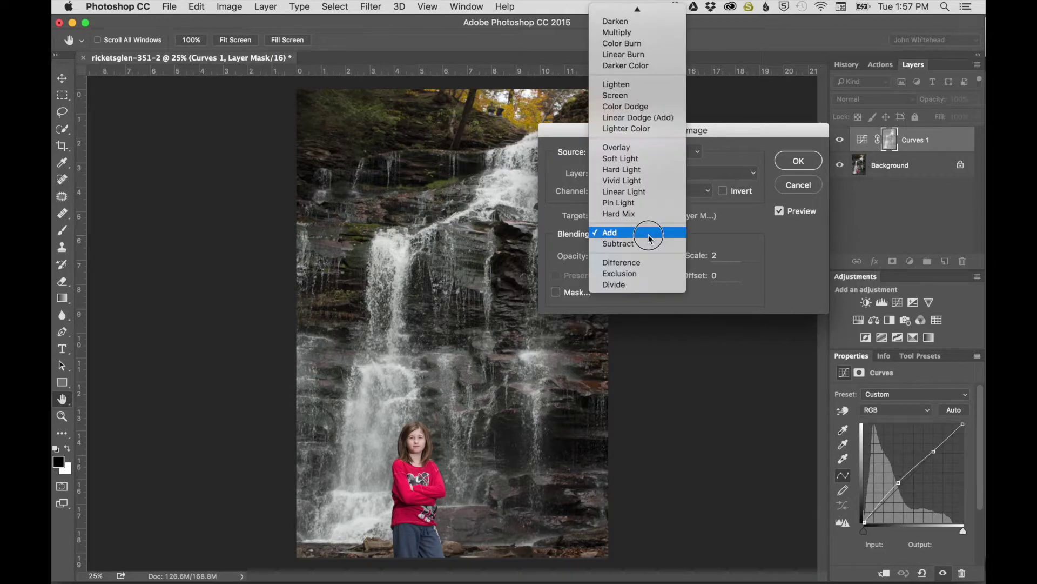
pyautogui.click(635, 35)
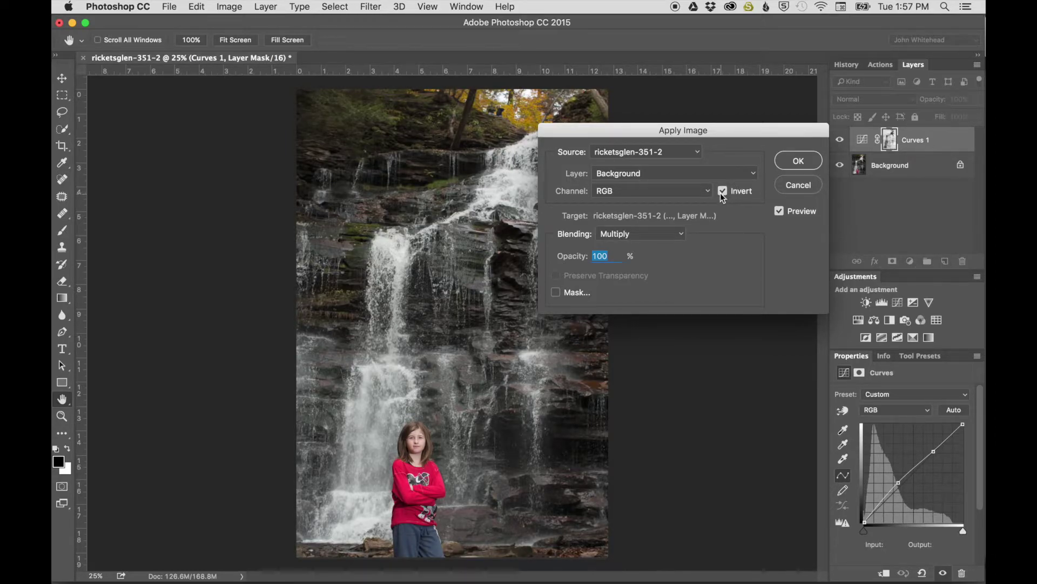
pyautogui.click(722, 192)
pyautogui.click(721, 191)
pyautogui.click(799, 161)
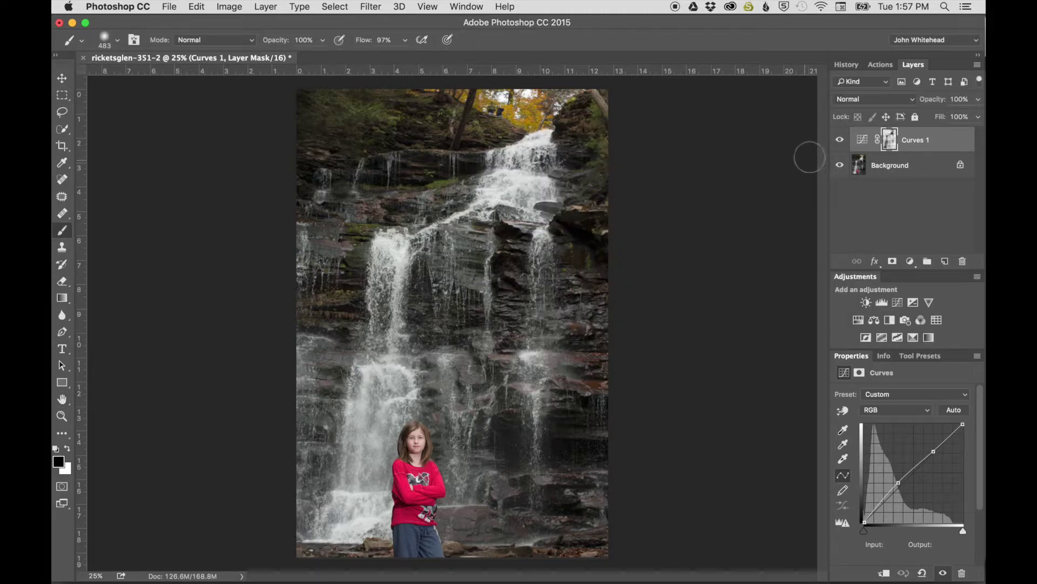
# - Toggle Curves 1 to compare, then repaint a small patch of its mask in mask view
pyautogui.click(840, 140)
pyautogui.click(840, 142)
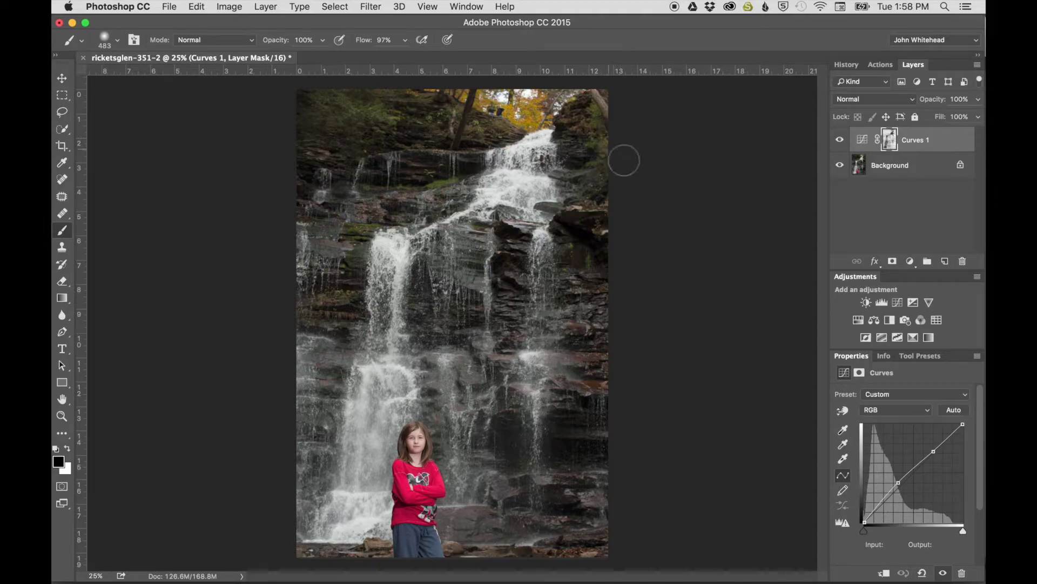
pyautogui.keyDown('alt'); pyautogui.click(890, 140); pyautogui.keyUp('alt')
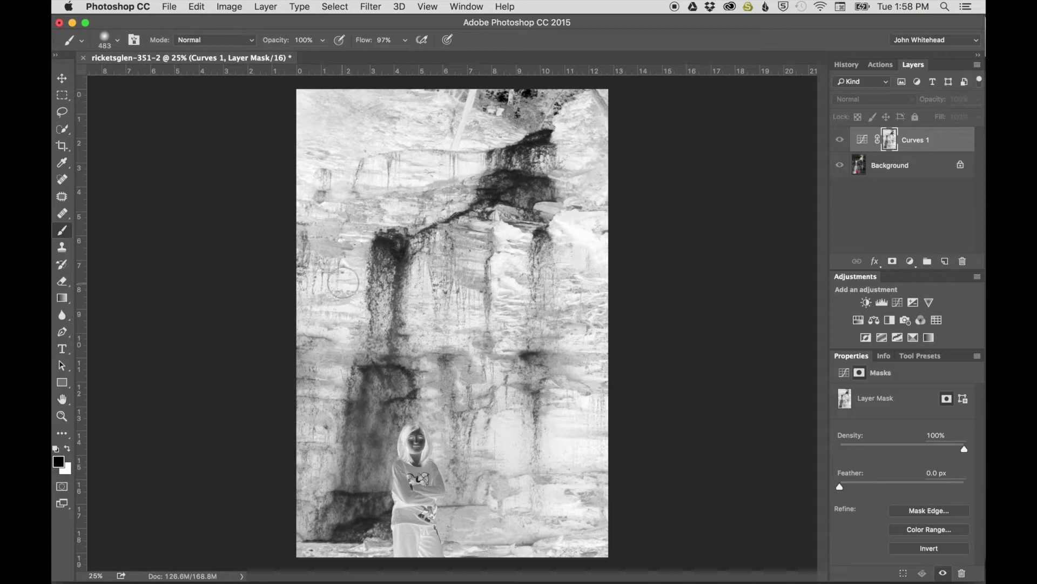
pyautogui.moveTo(503, 500); pyautogui.dragTo(499, 526)
pyautogui.keyDown('alt'); pyautogui.click(890, 142); pyautogui.keyUp('alt')
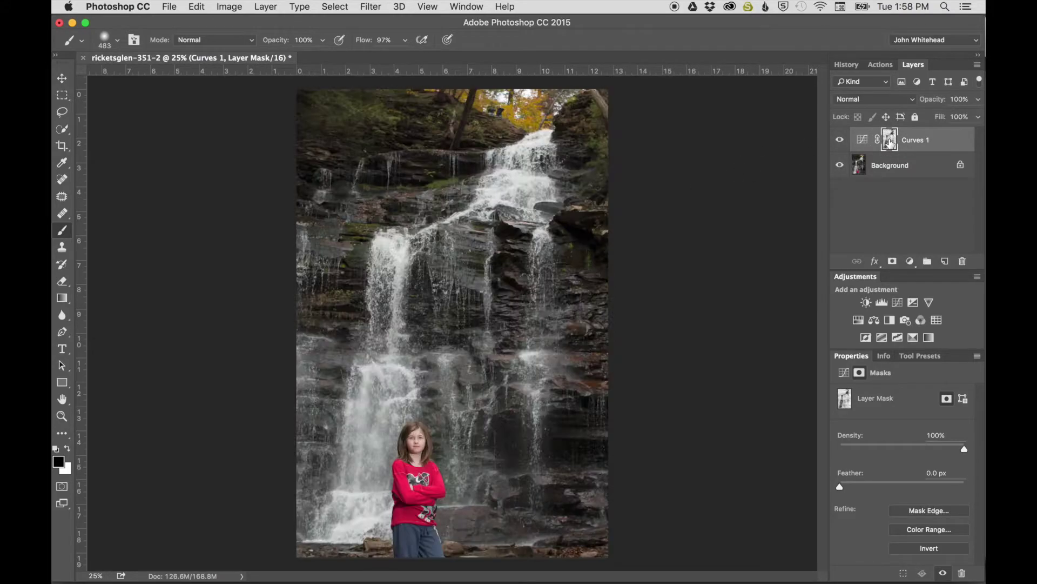
# - Toggle Curves 1 off and on to compare the shadow brightening
pyautogui.click(839, 140)
pyautogui.click(840, 140)
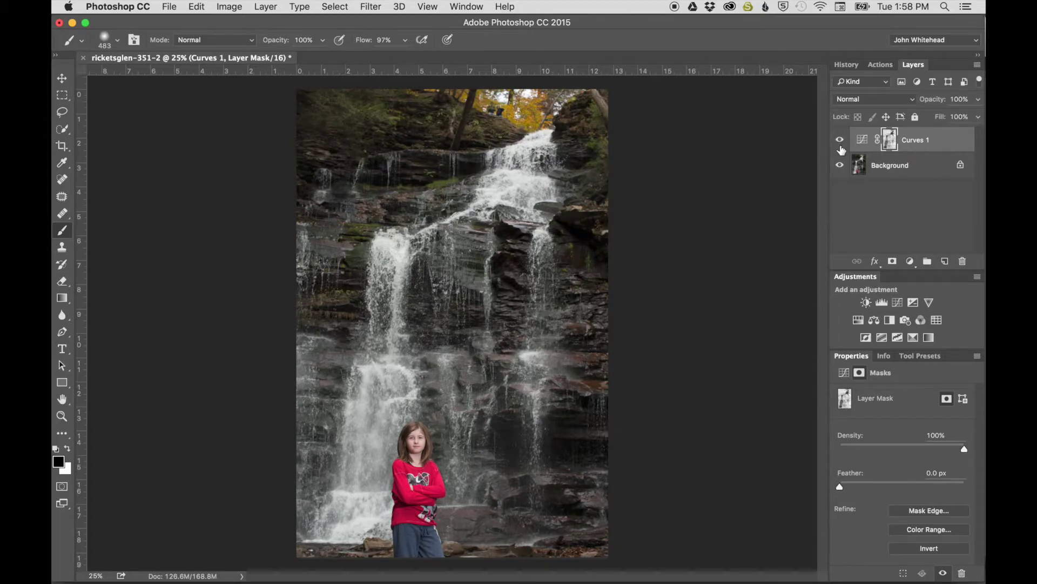
pyautogui.click(840, 142)
pyautogui.click(840, 141)
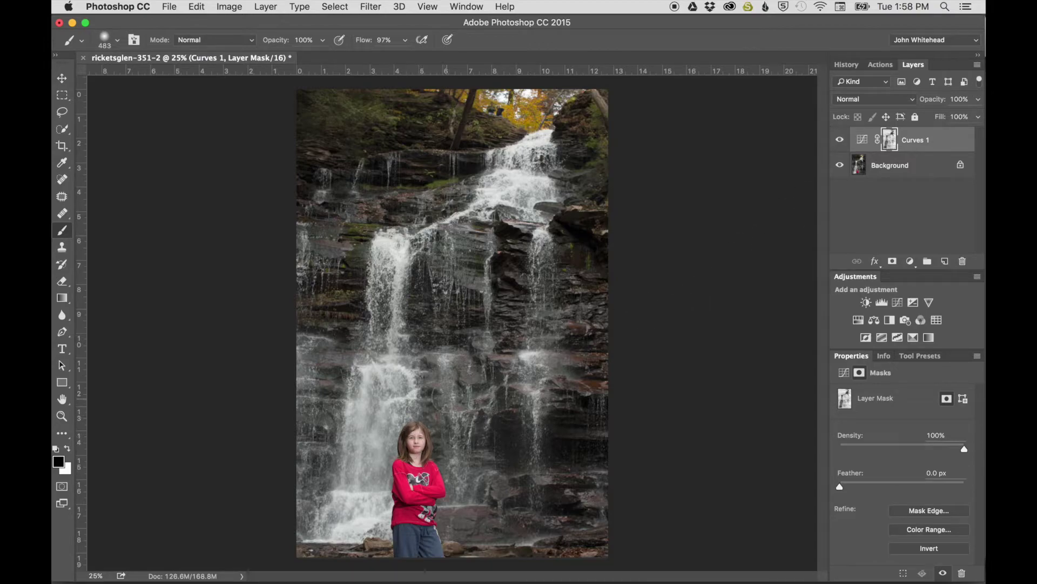
# - Resize the brush to about 319 px and paint the girl black in the Curves 1 mask
pyautogui.moveTo(448, 391); pyautogui.dragTo(438, 392)
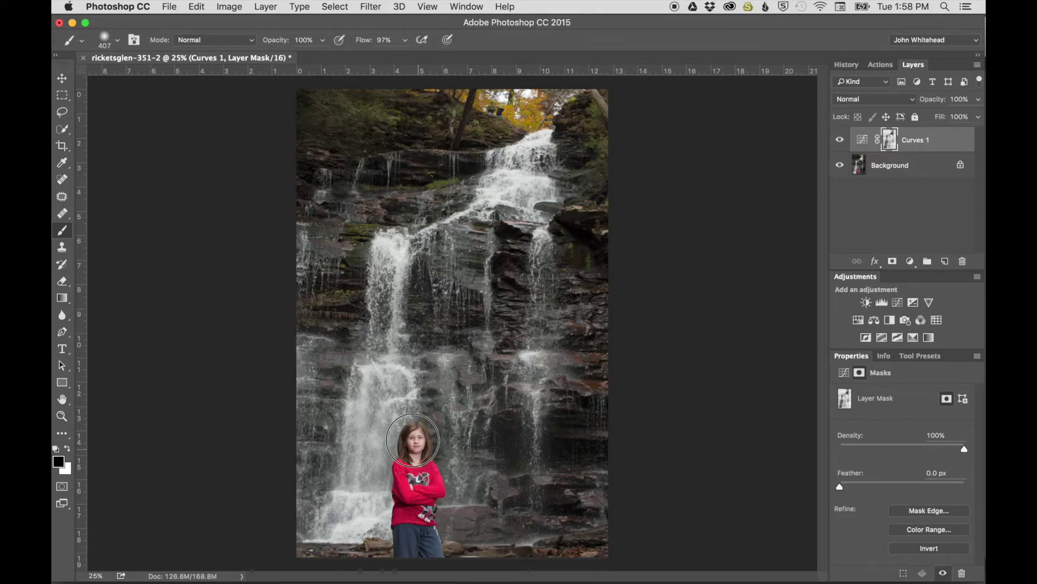
pyautogui.keyDown('alt'); pyautogui.click(893, 140); pyautogui.keyUp('alt')
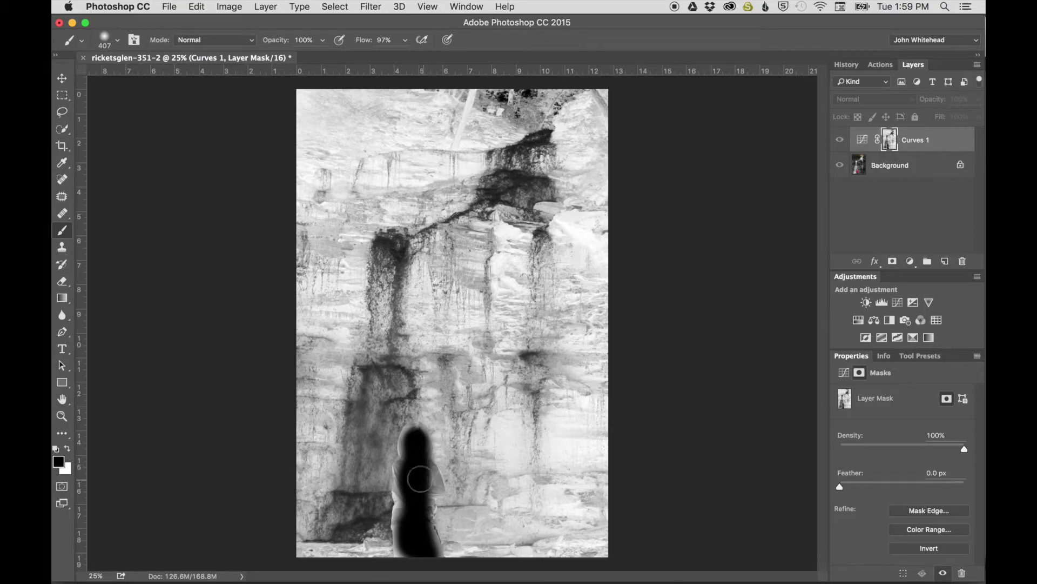
pyautogui.moveTo(418, 469)
pyautogui.mouseDown()
pyautogui.moveTo(393, 464)
pyautogui.moveTo(415, 429)
pyautogui.moveTo(436, 489)
pyautogui.moveTo(432, 475)
pyautogui.moveTo(437, 561)
pyautogui.moveTo(400, 556)
pyautogui.moveTo(408, 457)
pyautogui.mouseUp()
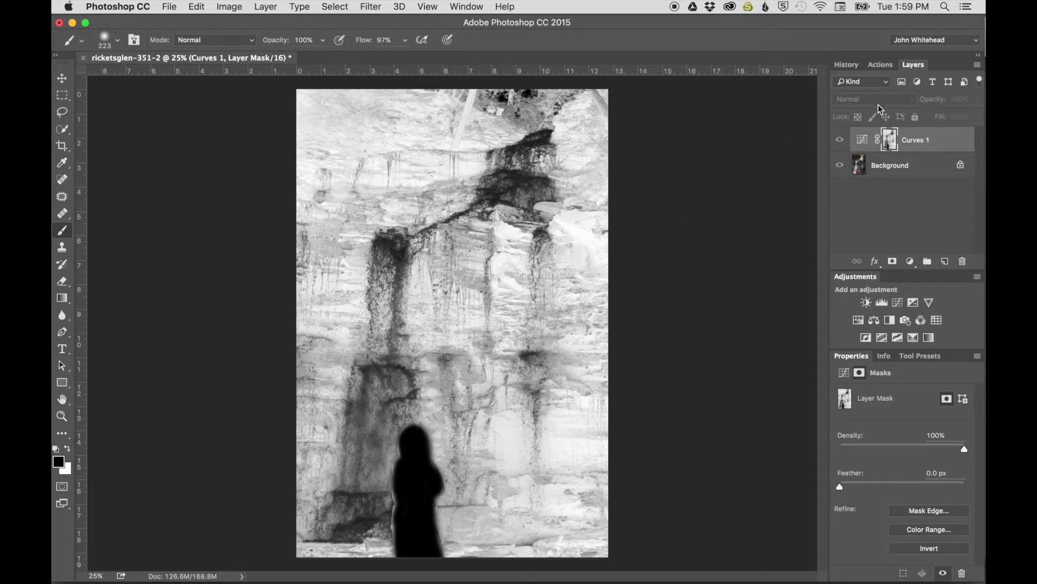
pyautogui.keyDown('alt'); pyautogui.click(892, 144); pyautogui.keyUp('alt')
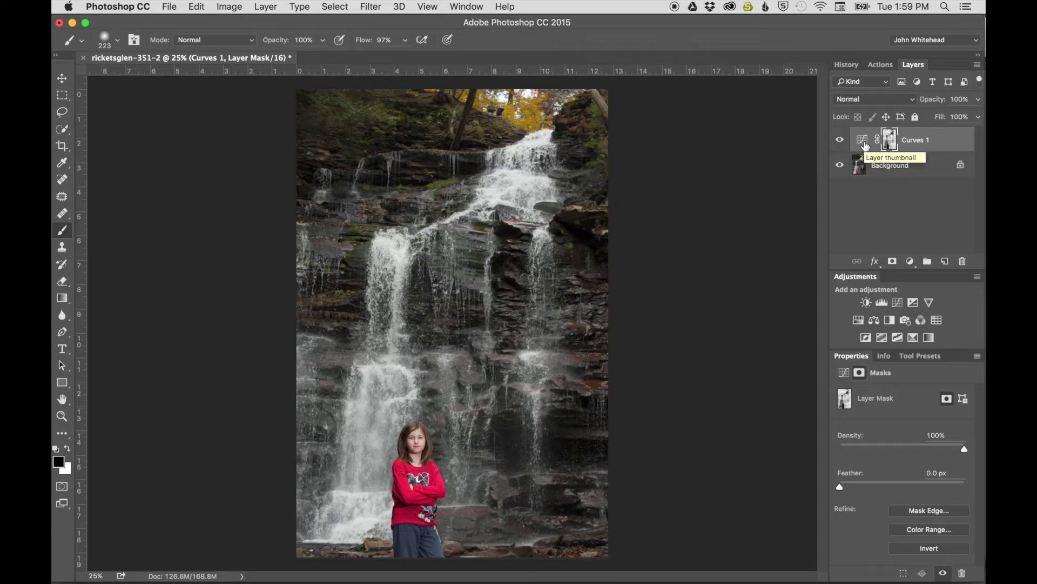
pyautogui.click(840, 140)
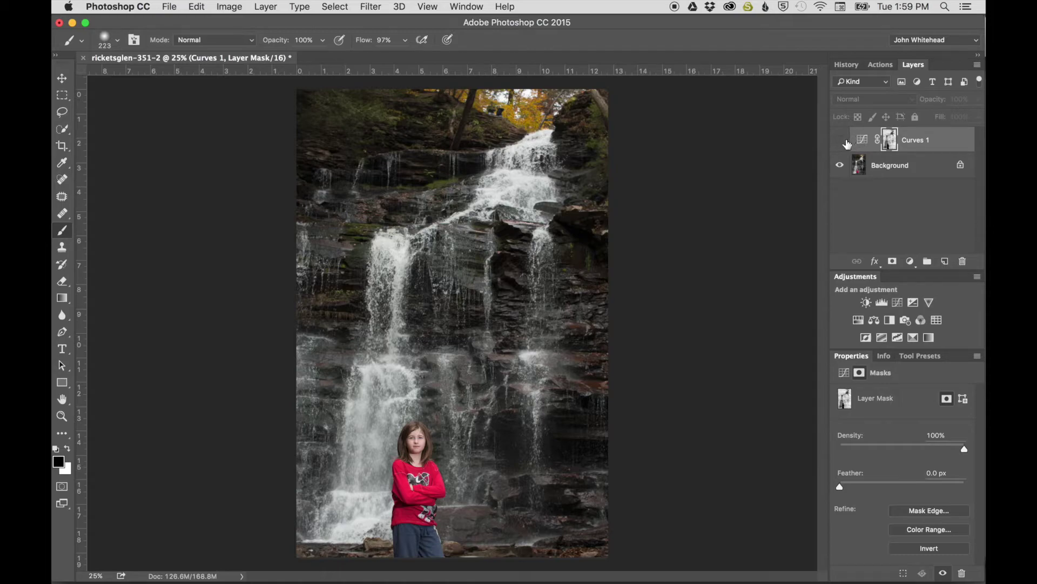
pyautogui.click(840, 140)
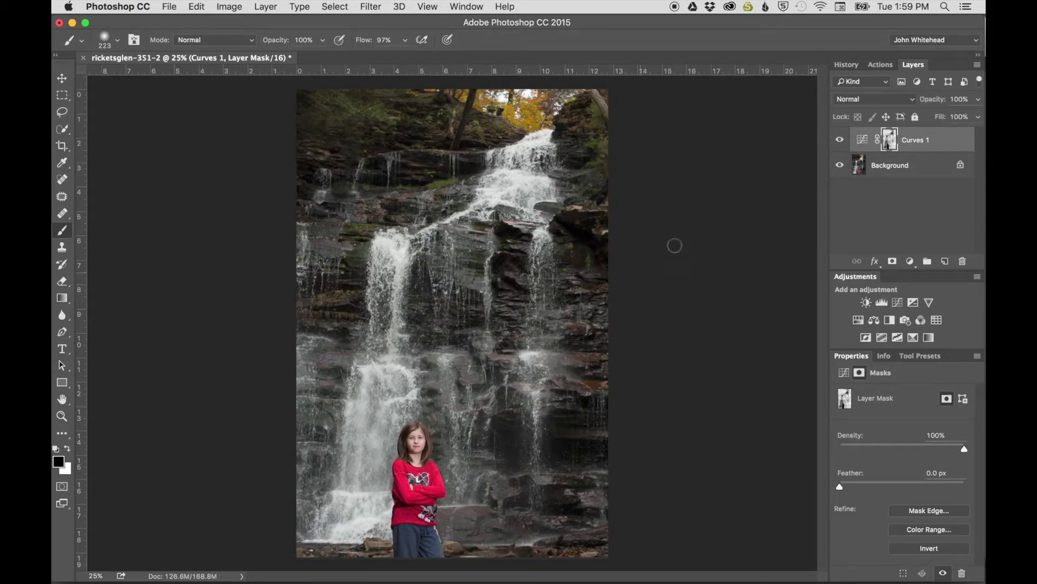
pyautogui.click(840, 140)
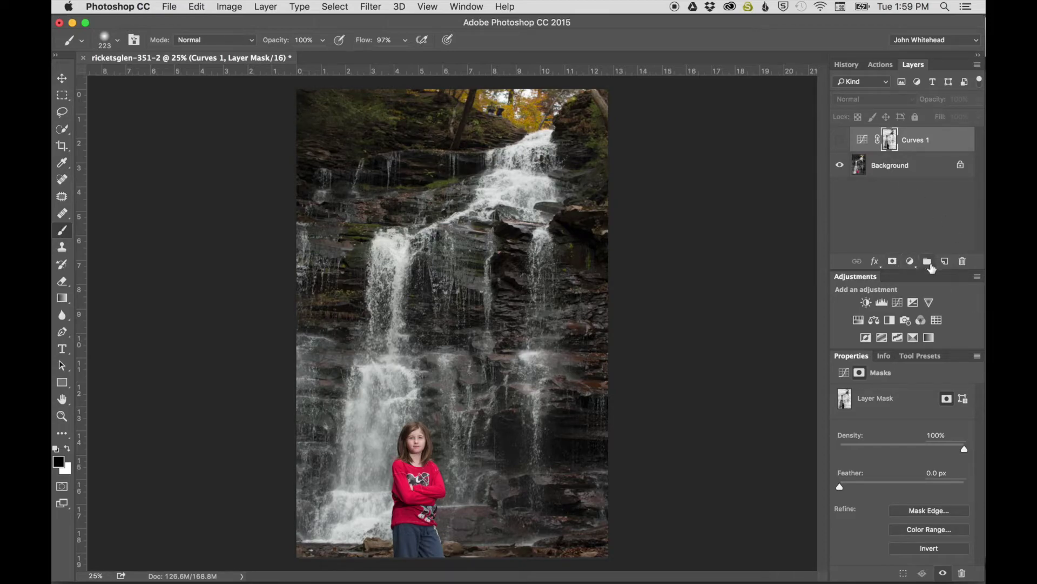
pyautogui.click(841, 140)
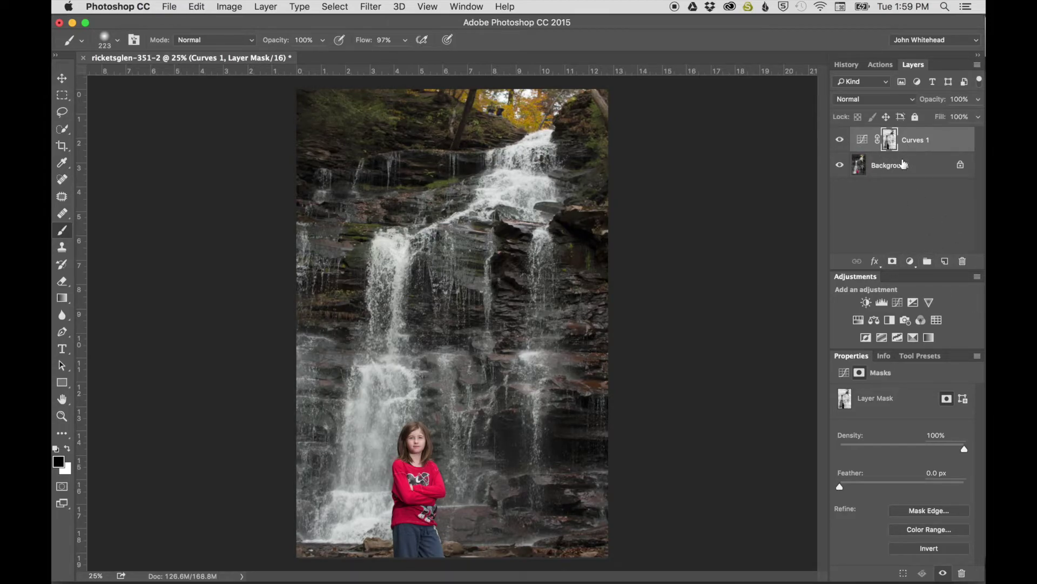
# - Add Curves 2 darkening the midtones 157→145 and the whites 255→243
pyautogui.click(898, 303)
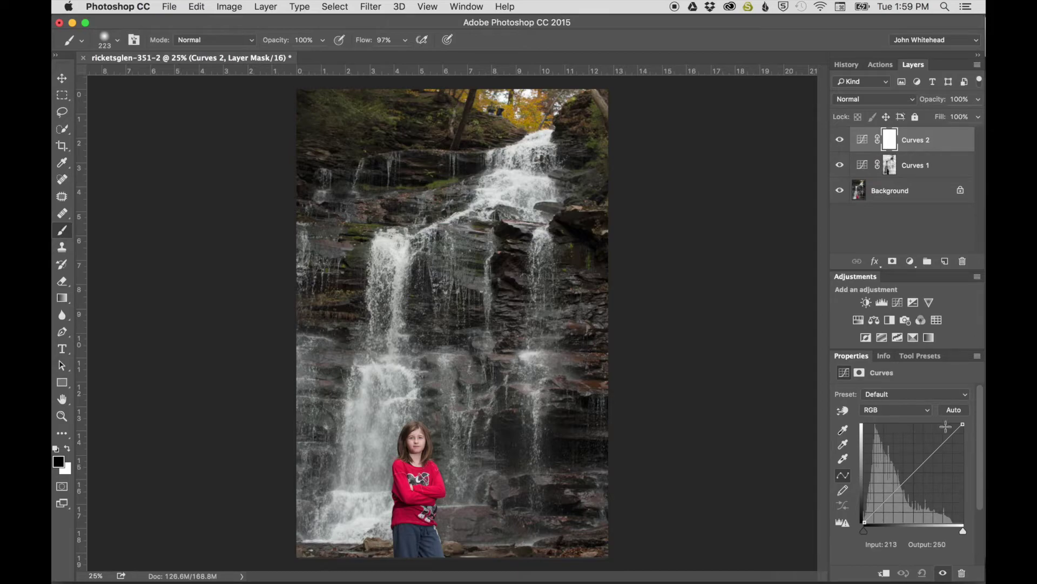
pyautogui.moveTo(927, 459)
pyautogui.mouseDown()
pyautogui.moveTo(918, 473)
pyautogui.moveTo(924, 465)
pyautogui.mouseUp()
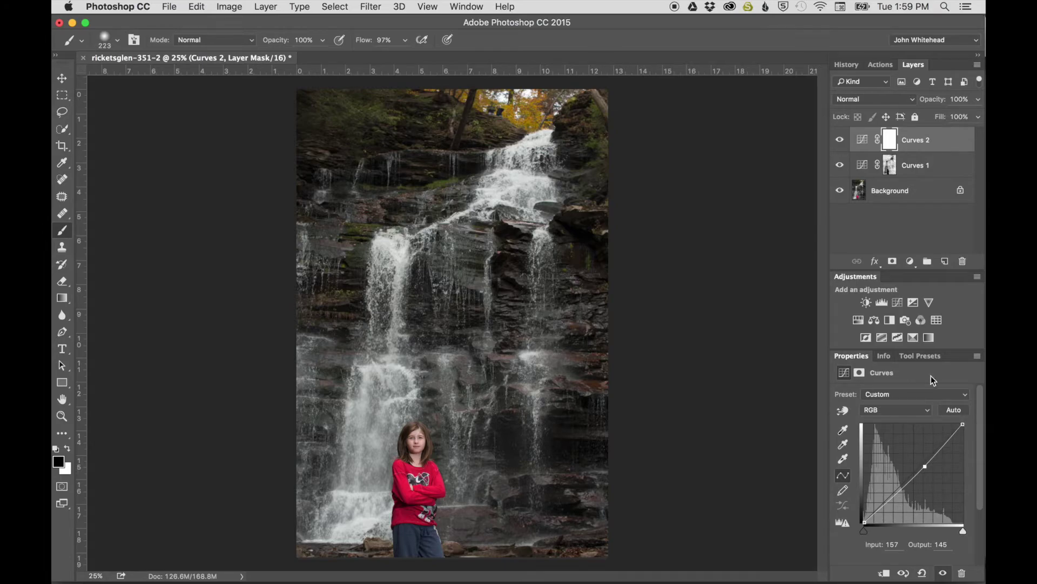
pyautogui.moveTo(962, 425); pyautogui.dragTo(963, 432)
pyautogui.click(219, 8)
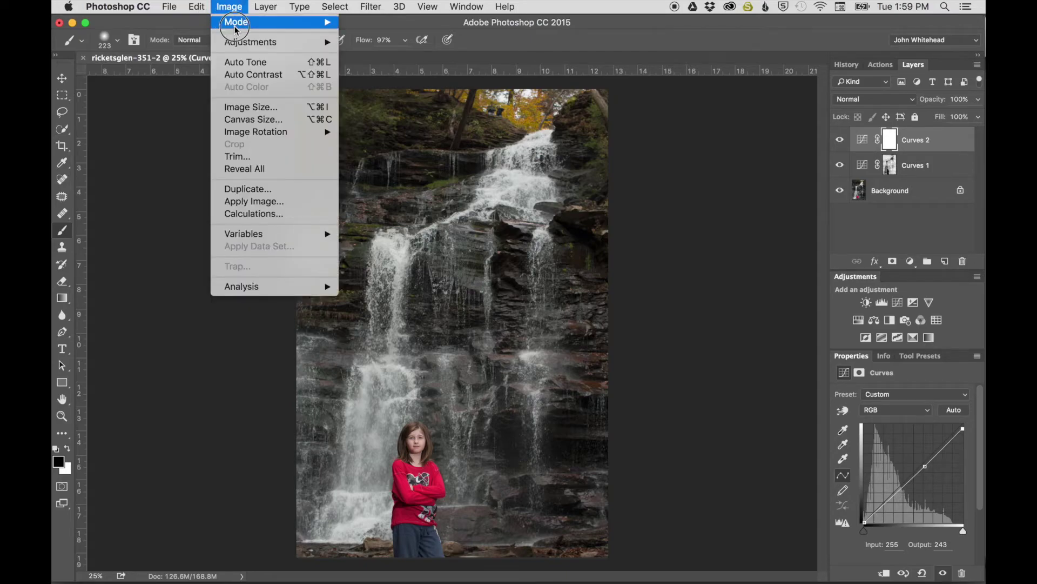
# - Apply the non-inverted Background into the Curves 2 mask with Multiply, then hide Curves 2 to compare
pyautogui.click(259, 202)
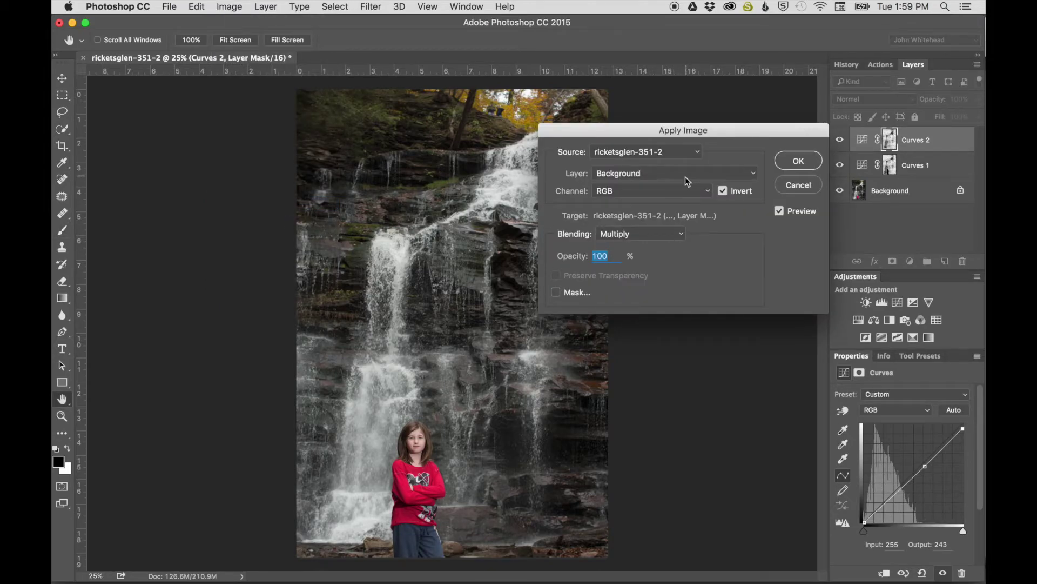
pyautogui.click(723, 192)
pyautogui.click(799, 161)
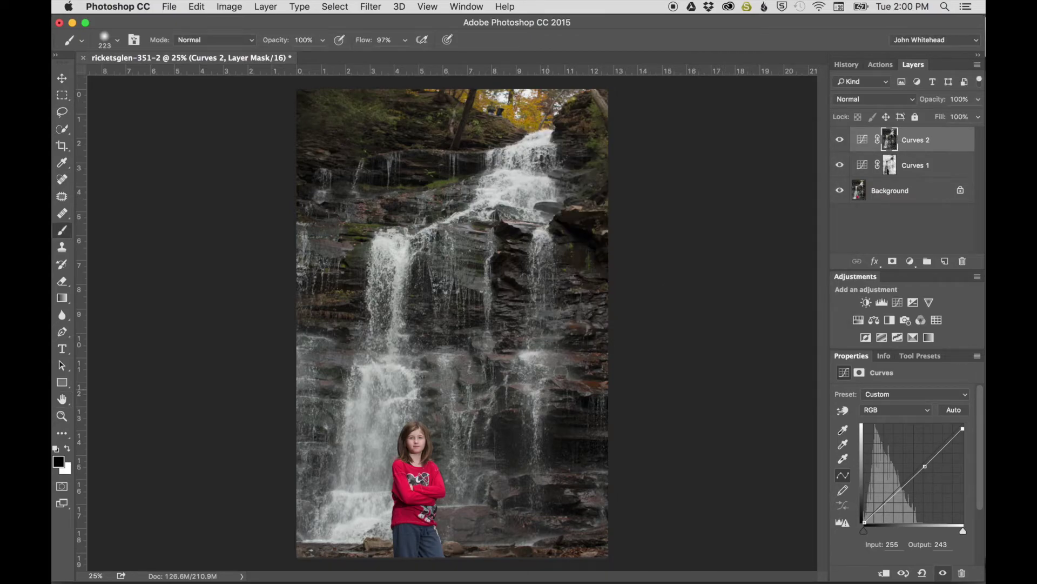
pyautogui.click(841, 140)
# - Turn Curves 2 off and preview its highlight luminosity mask on the canvas
pyautogui.click(840, 141)
pyautogui.click(840, 141)
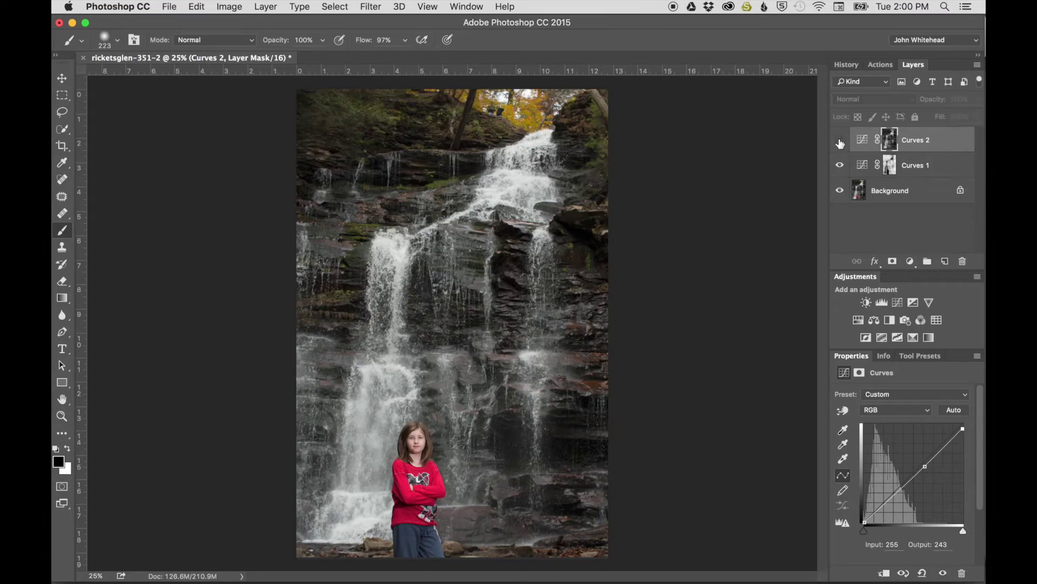
pyautogui.keyDown('alt'); pyautogui.click(892, 145); pyautogui.keyUp('alt')
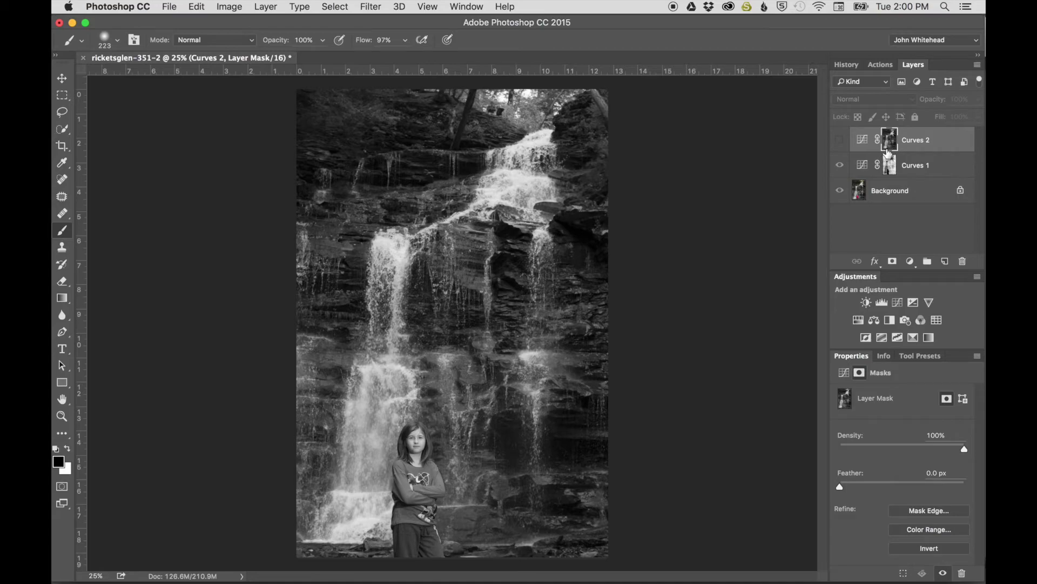
pyautogui.keyDown('alt'); pyautogui.click(892, 142); pyautogui.keyUp('alt')
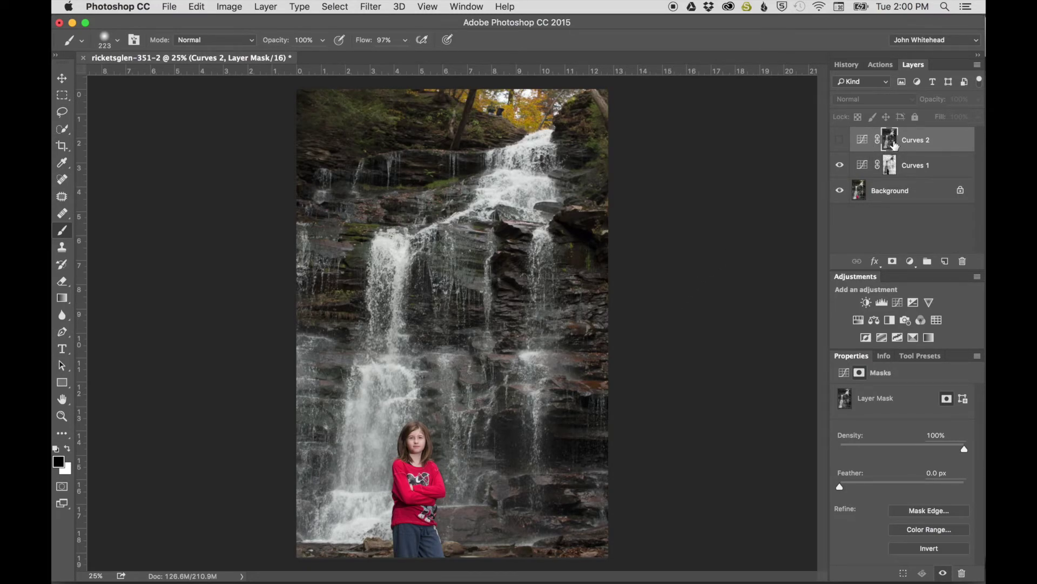
pyautogui.press('super+m')
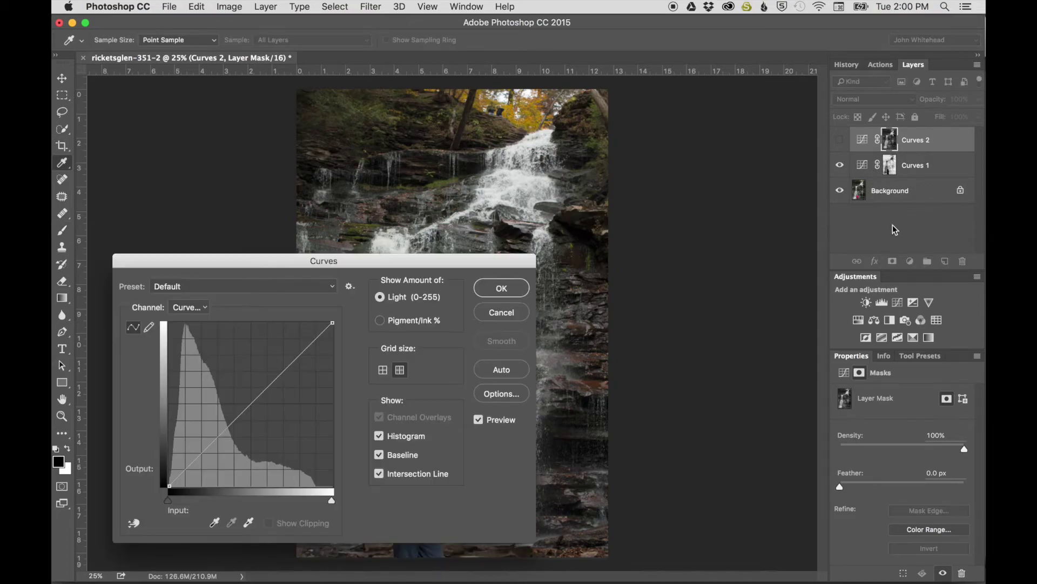
# - Pull the Curves 2 mask's midtone point down from input 161 to output 121
pyautogui.moveTo(385, 260); pyautogui.dragTo(857, 240)
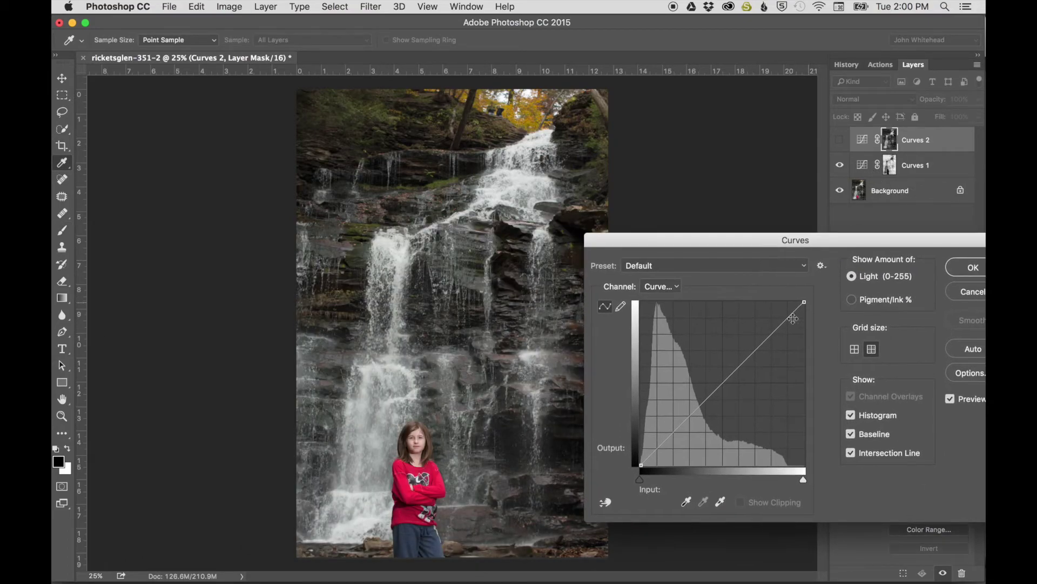
pyautogui.click(740, 370)
pyautogui.moveTo(743, 371); pyautogui.dragTo(744, 387)
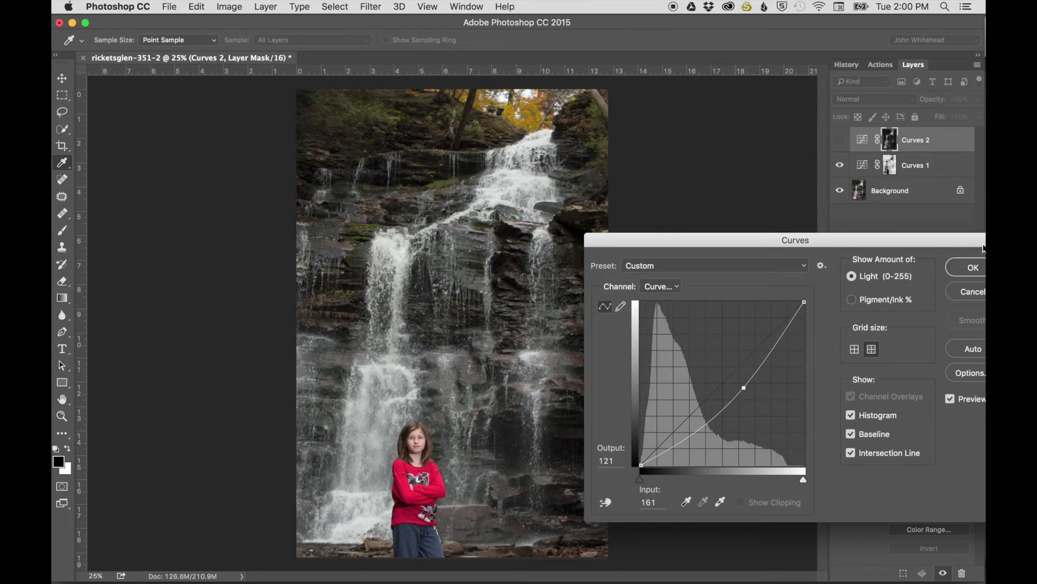
pyautogui.click(973, 269)
# - Show Curves 2 again, lower its opacity to about 58%, and recheck its mask
pyautogui.press('b')
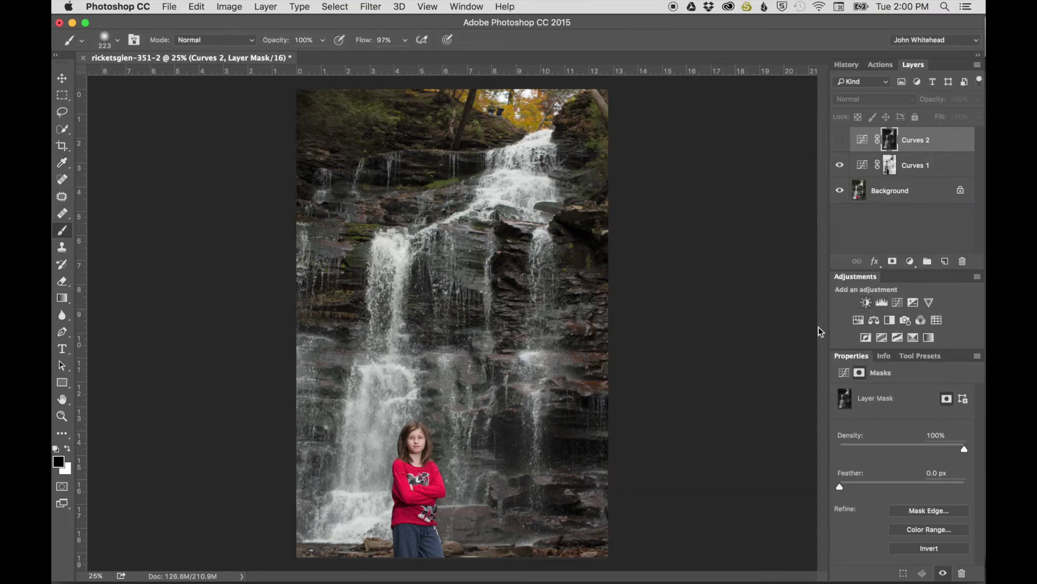
pyautogui.click(841, 141)
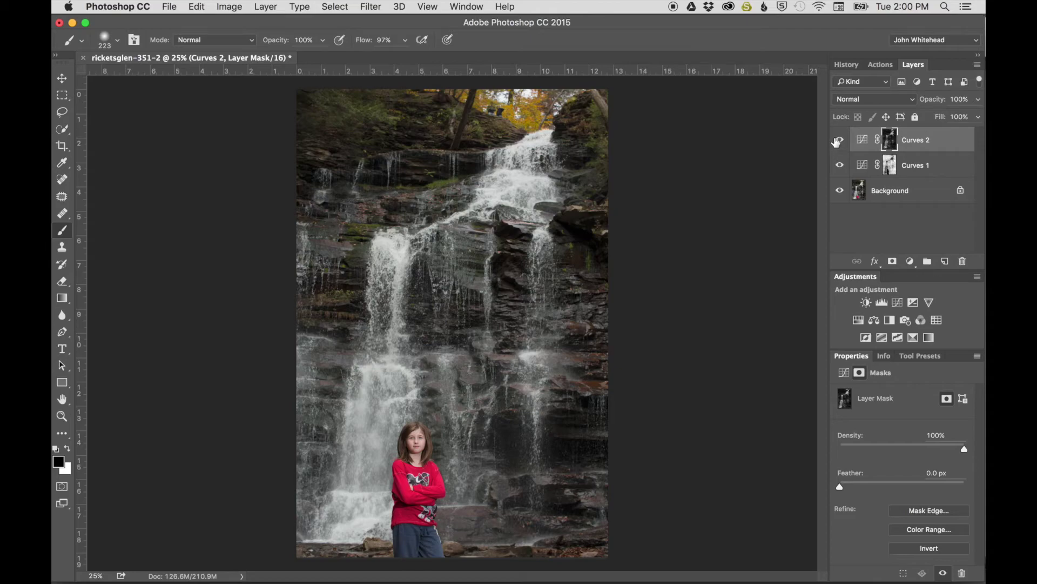
pyautogui.click(840, 141)
pyautogui.moveTo(939, 100); pyautogui.dragTo(915, 103)
pyautogui.keyDown('alt'); pyautogui.click(887, 147); pyautogui.keyUp('alt')
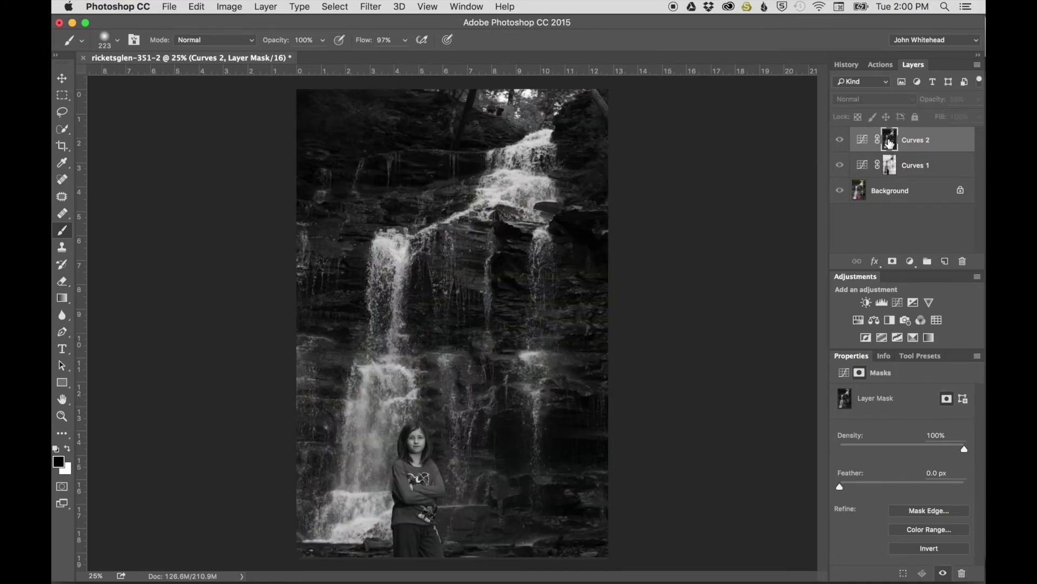
pyautogui.keyDown('alt'); pyautogui.click(890, 144); pyautogui.keyUp('alt')
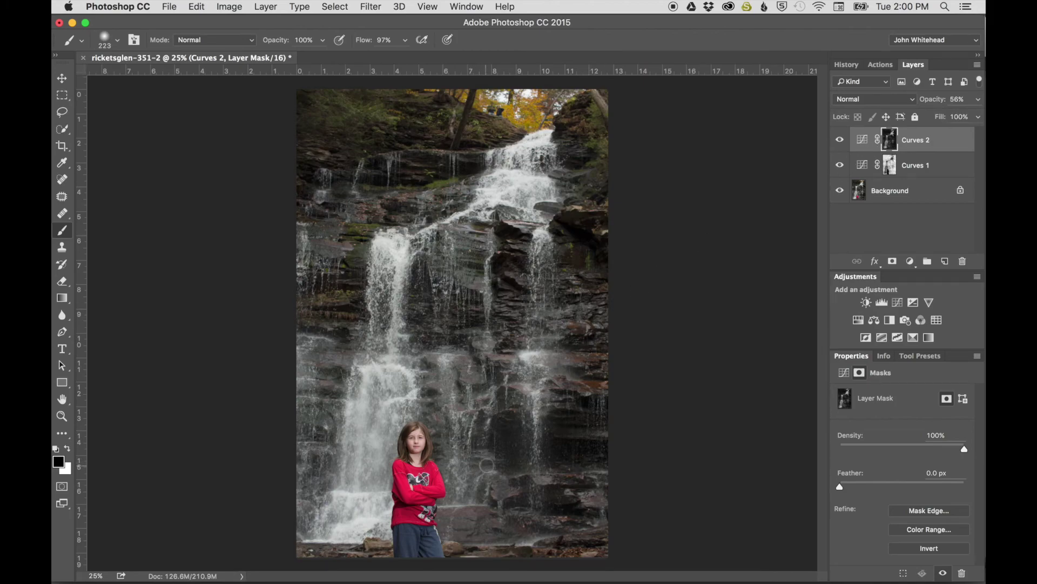